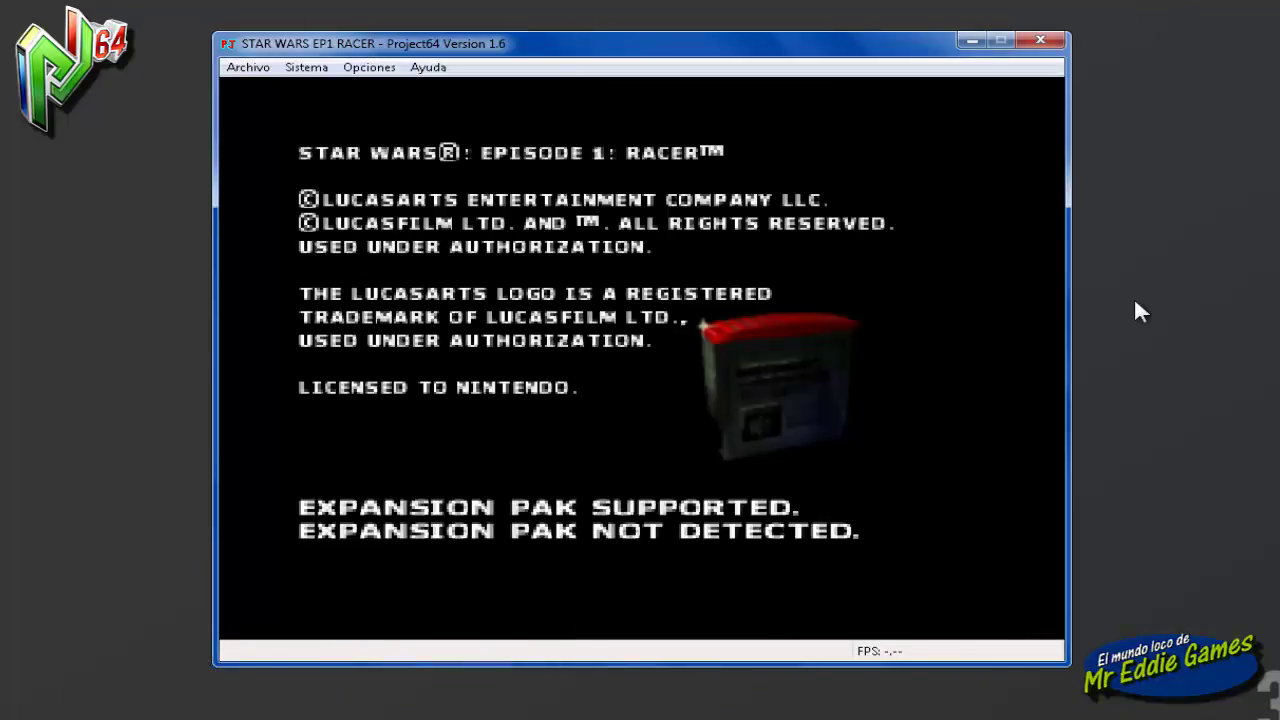
- Open the saved-game loading dialog and examine the details of the save files in the Star Wars Racer folder
click(312, 70)
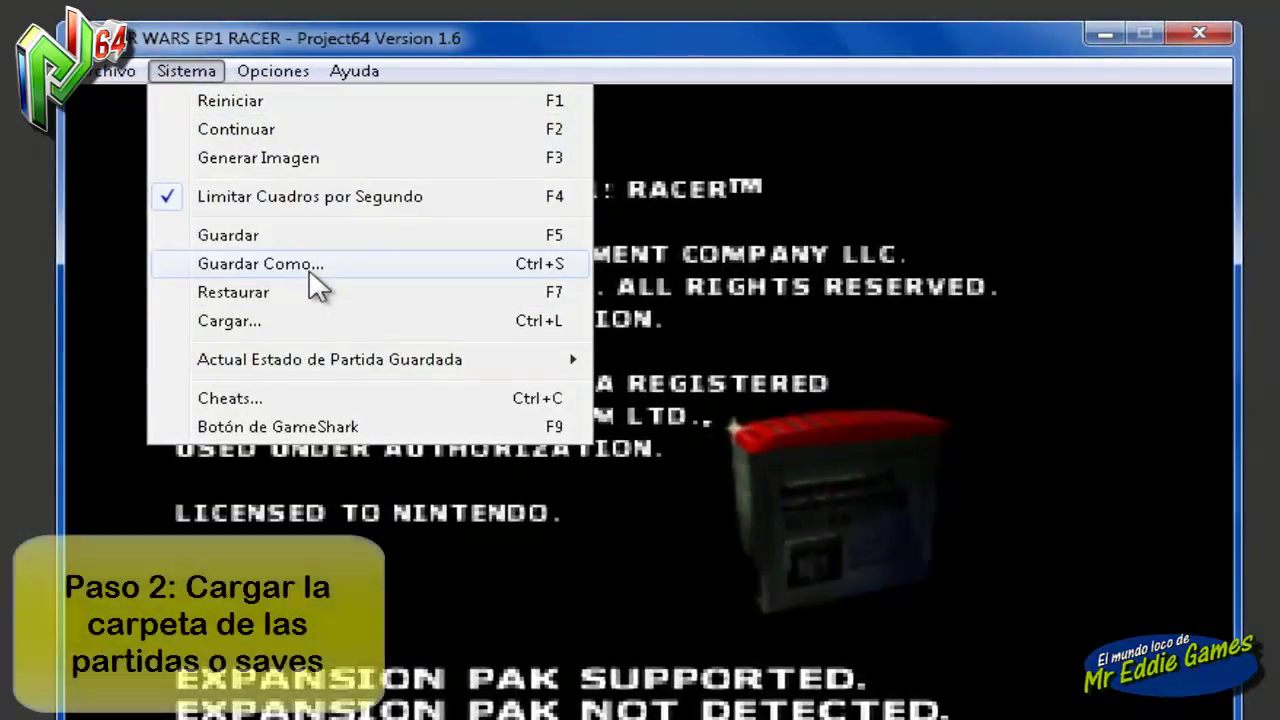
click(297, 321)
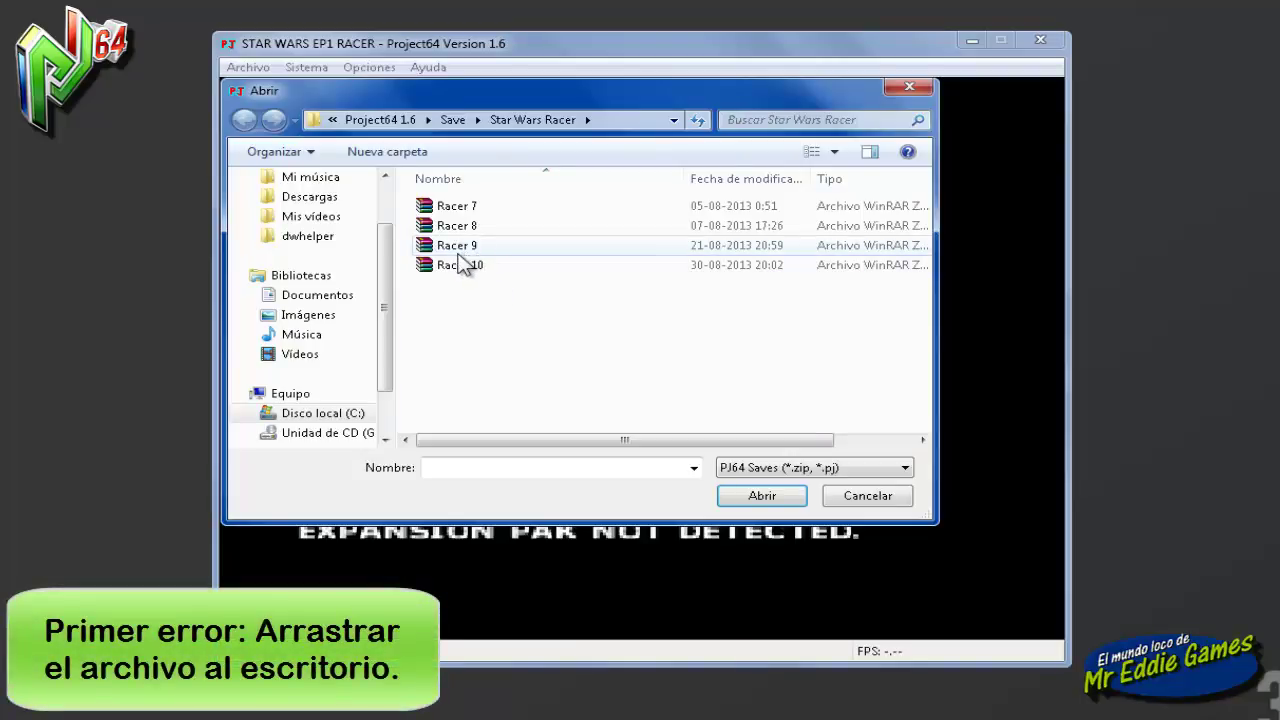
drag(460, 256, 480, 331)
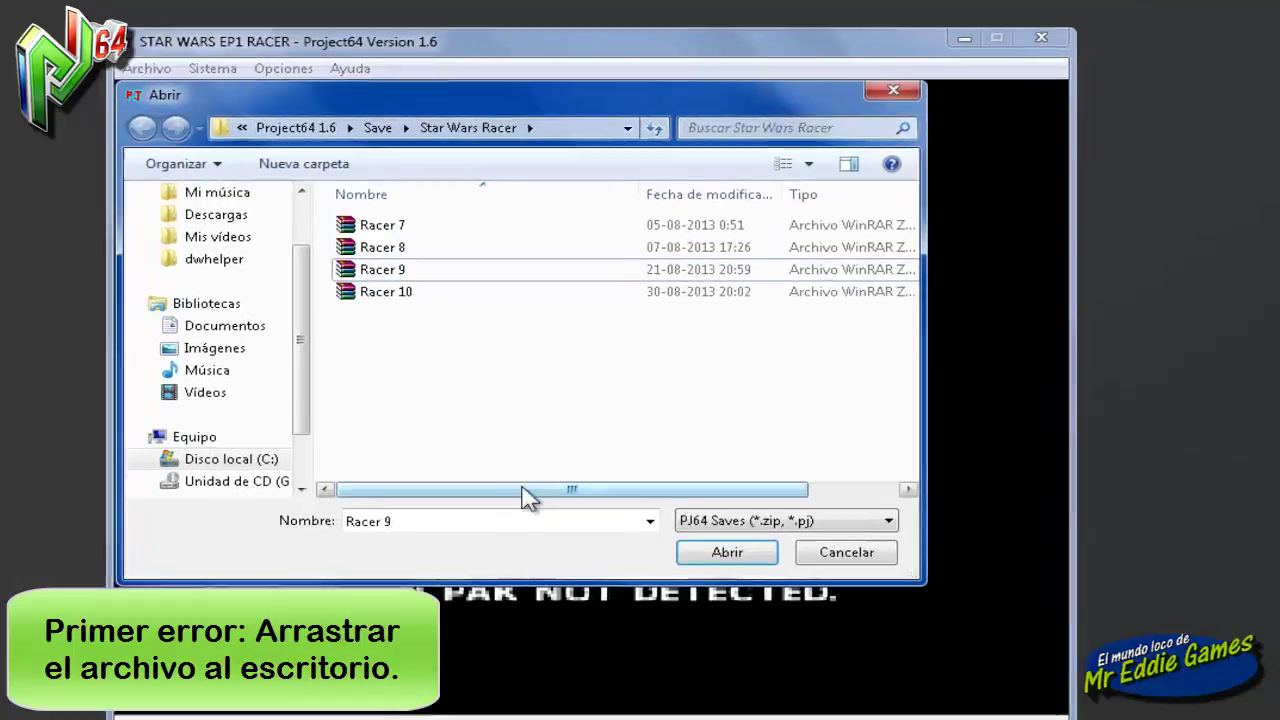
drag(526, 497, 828, 500)
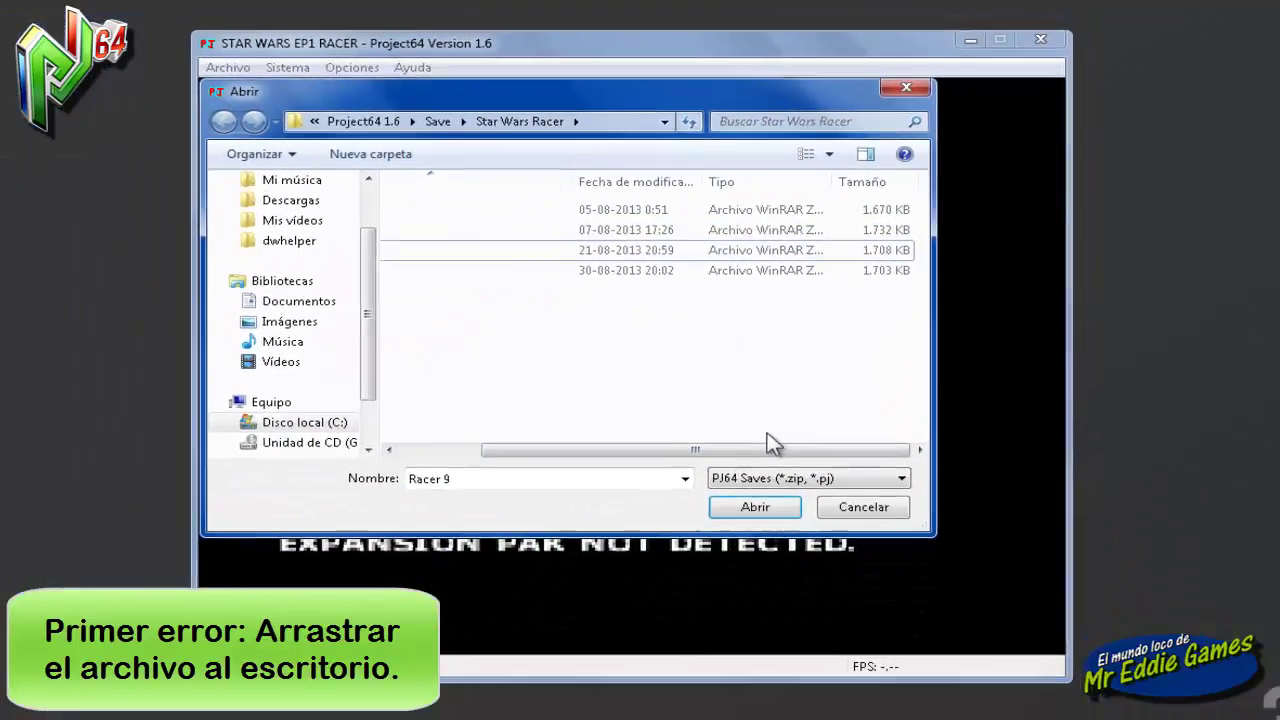
drag(768, 445, 690, 445)
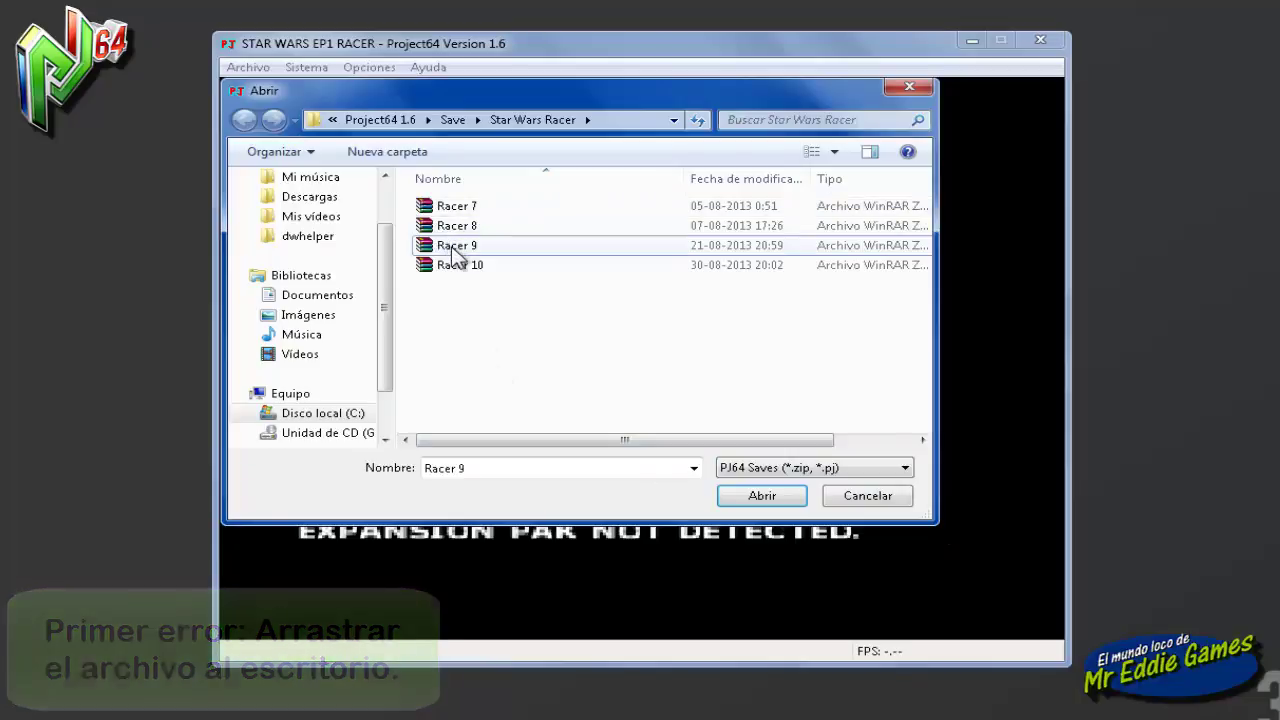
- Try to move the Racer 9 save out of the loading dialog onto the desktop, retry the transfer, and cancel it
drag(445, 246, 145, 250)
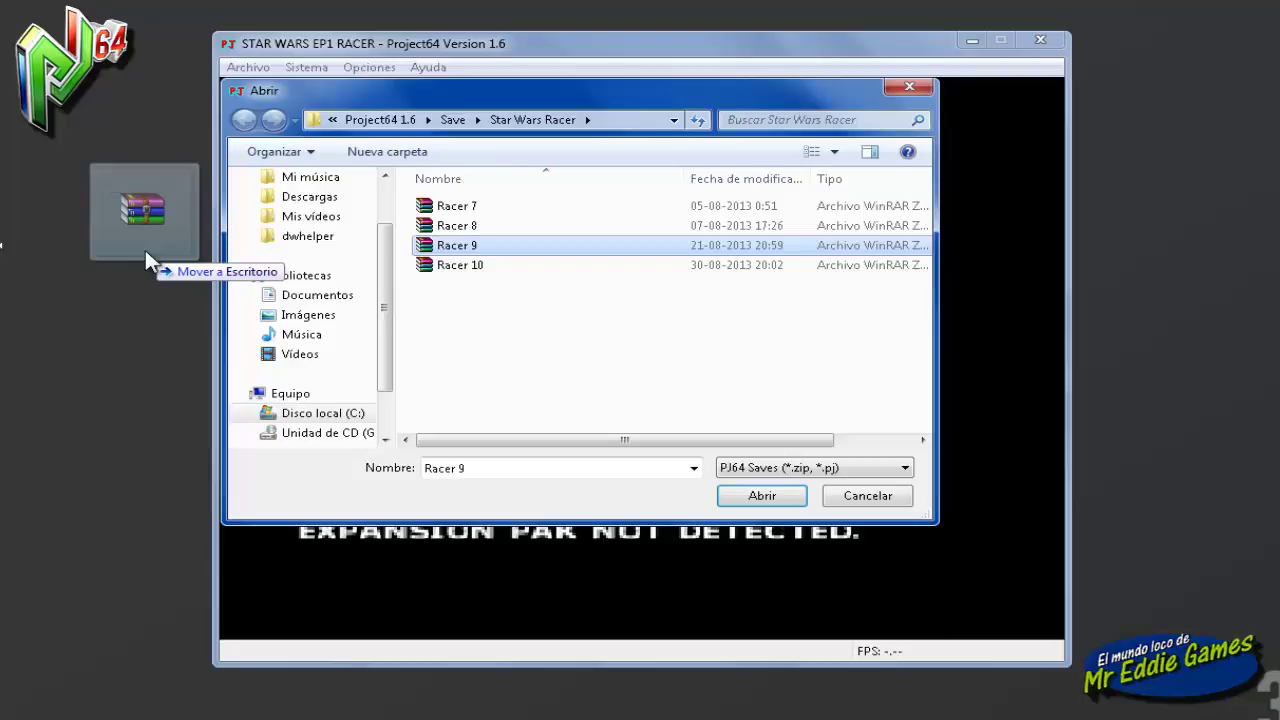
drag(145, 250, 144, 247)
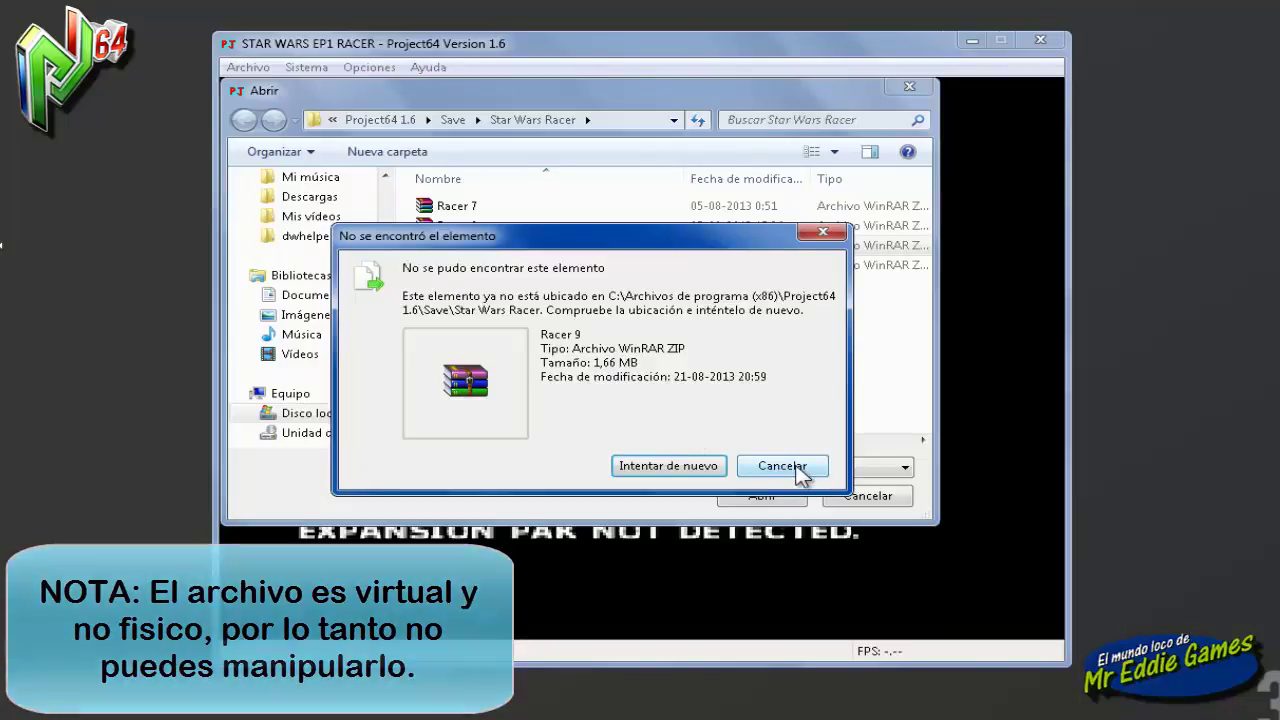
click(690, 470)
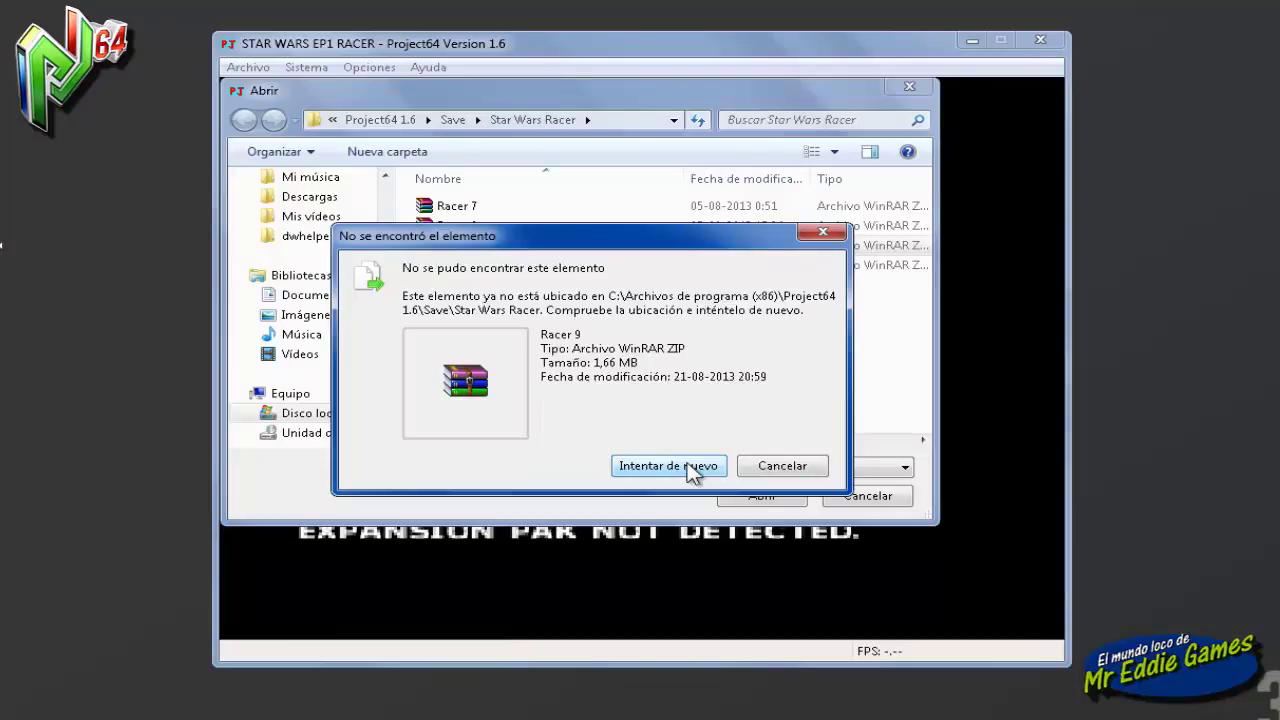
click(692, 470)
click(784, 467)
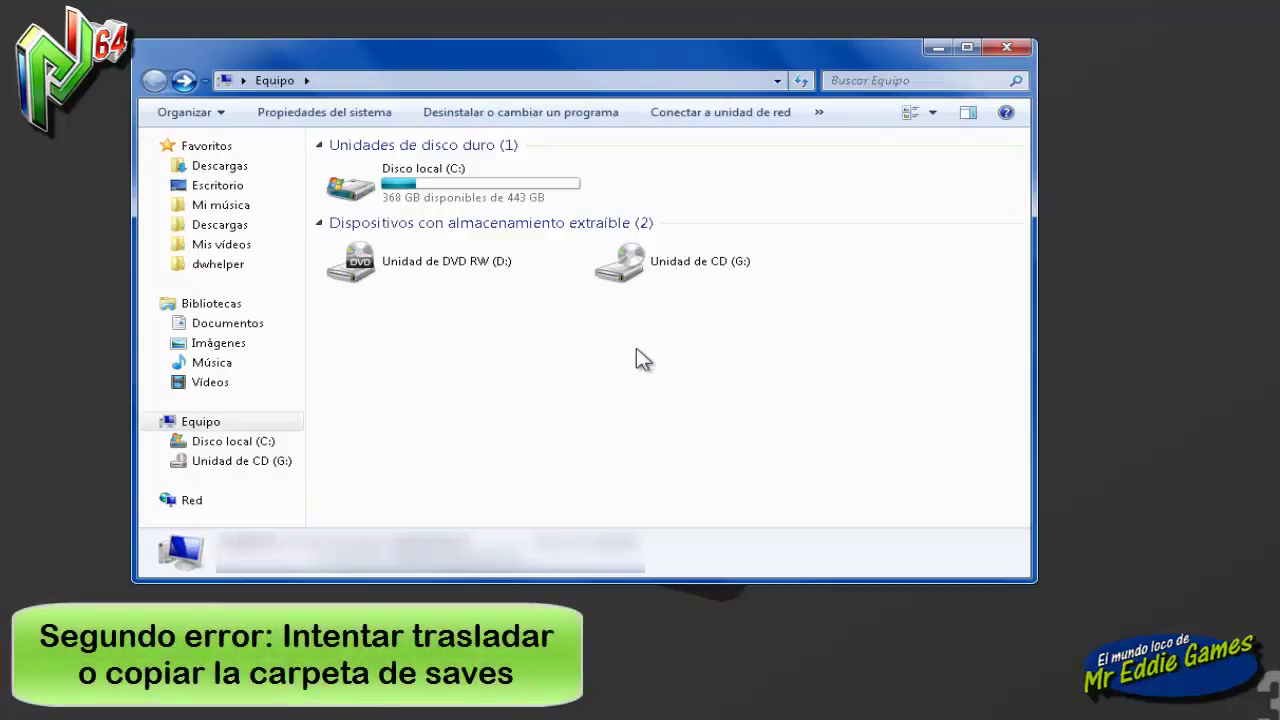
- Browse drive C: in the file explorer to the Project64 1.6 folder inside Archivos de programa (x86)
click(270, 445)
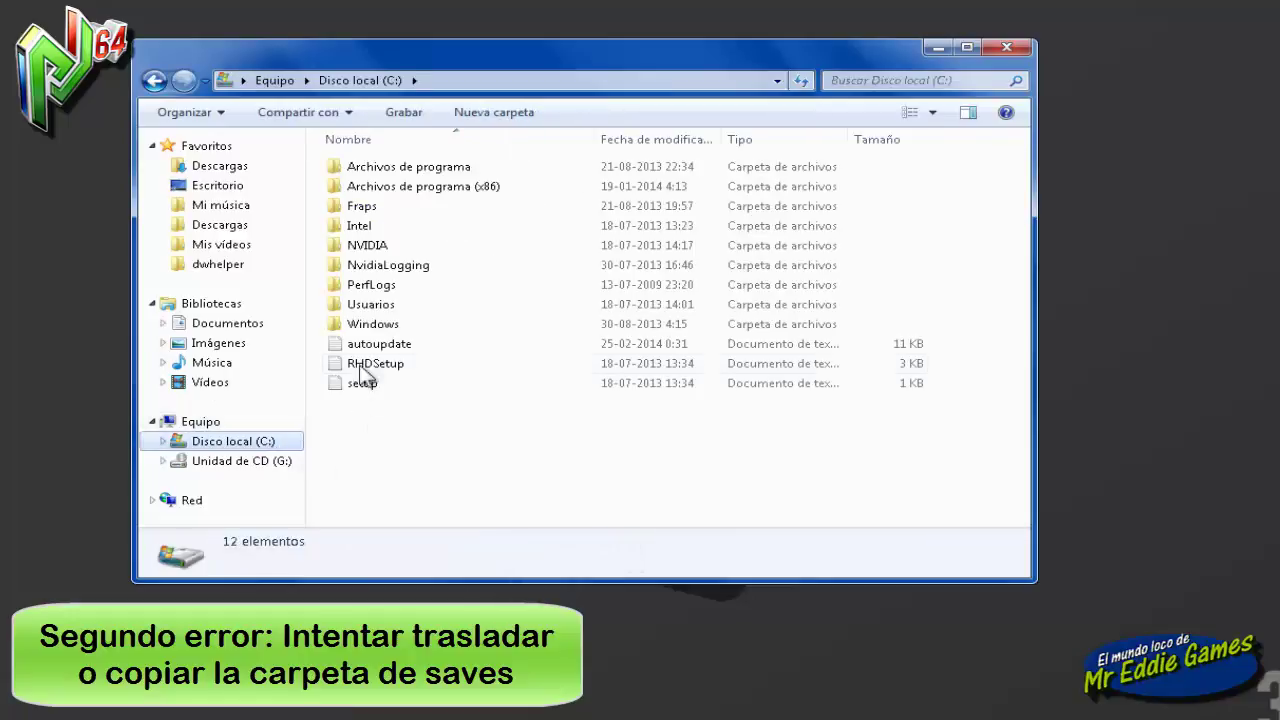
double_click(394, 192)
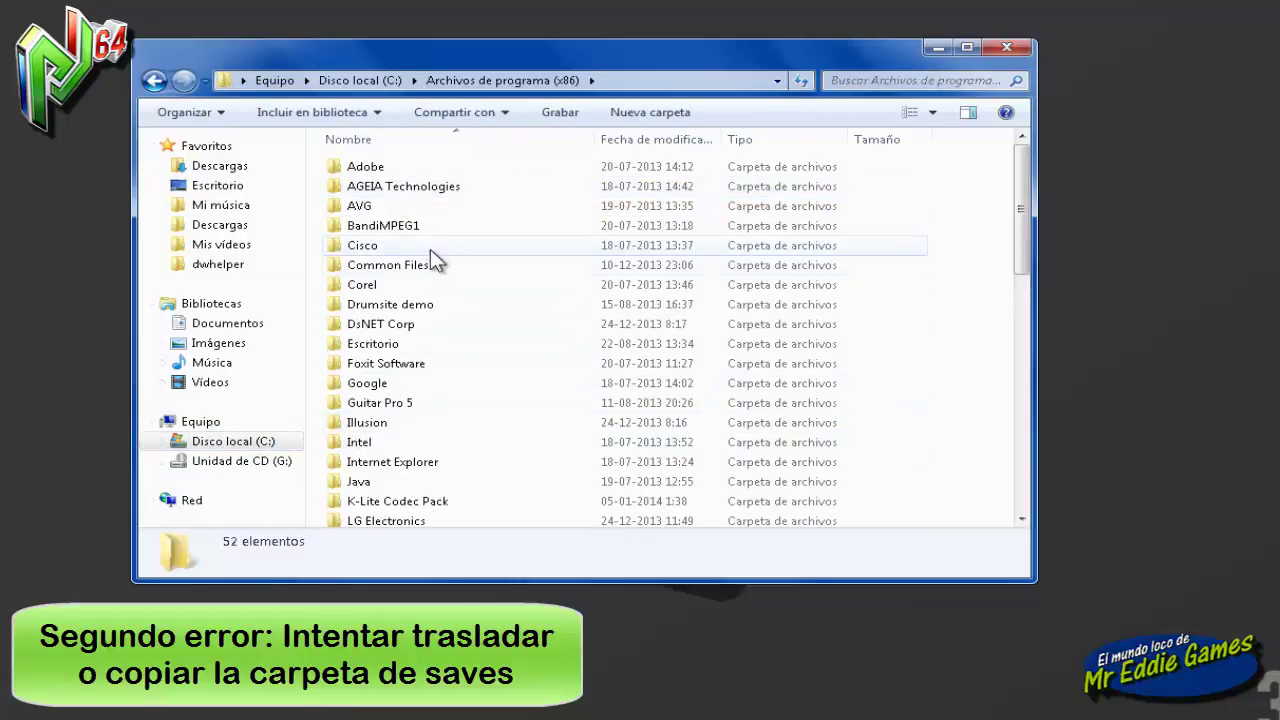
scroll(435, 260, down, 8)
scroll(443, 320, down, 2)
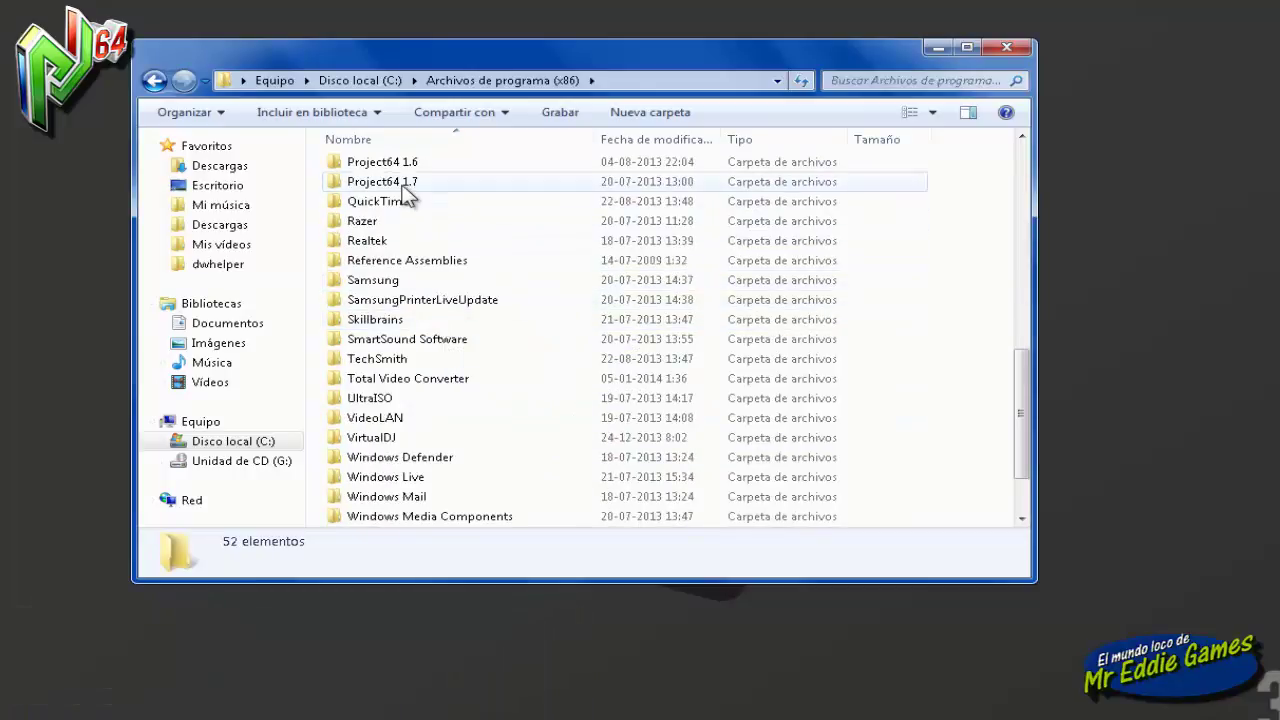
scroll(410, 192, up, 2)
double_click(417, 285)
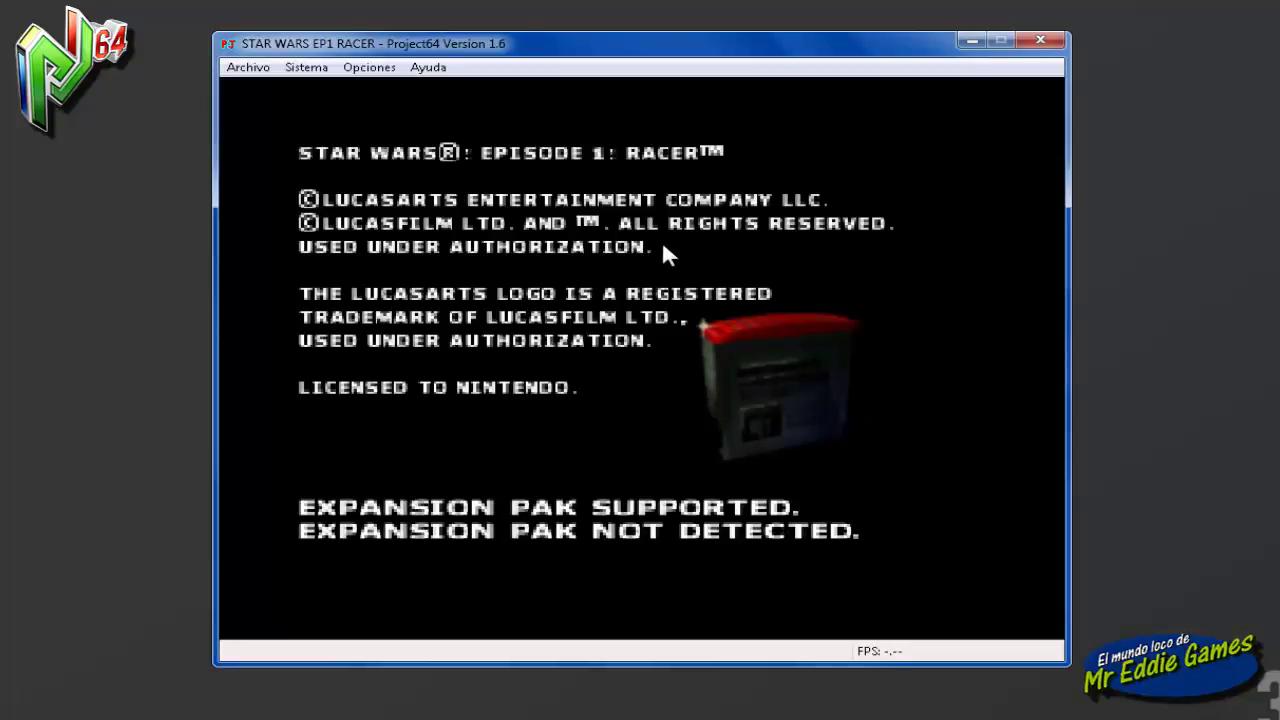
- Switch to Project64, open the saved-game loading dialog, and select the Racer 9 save
click(310, 67)
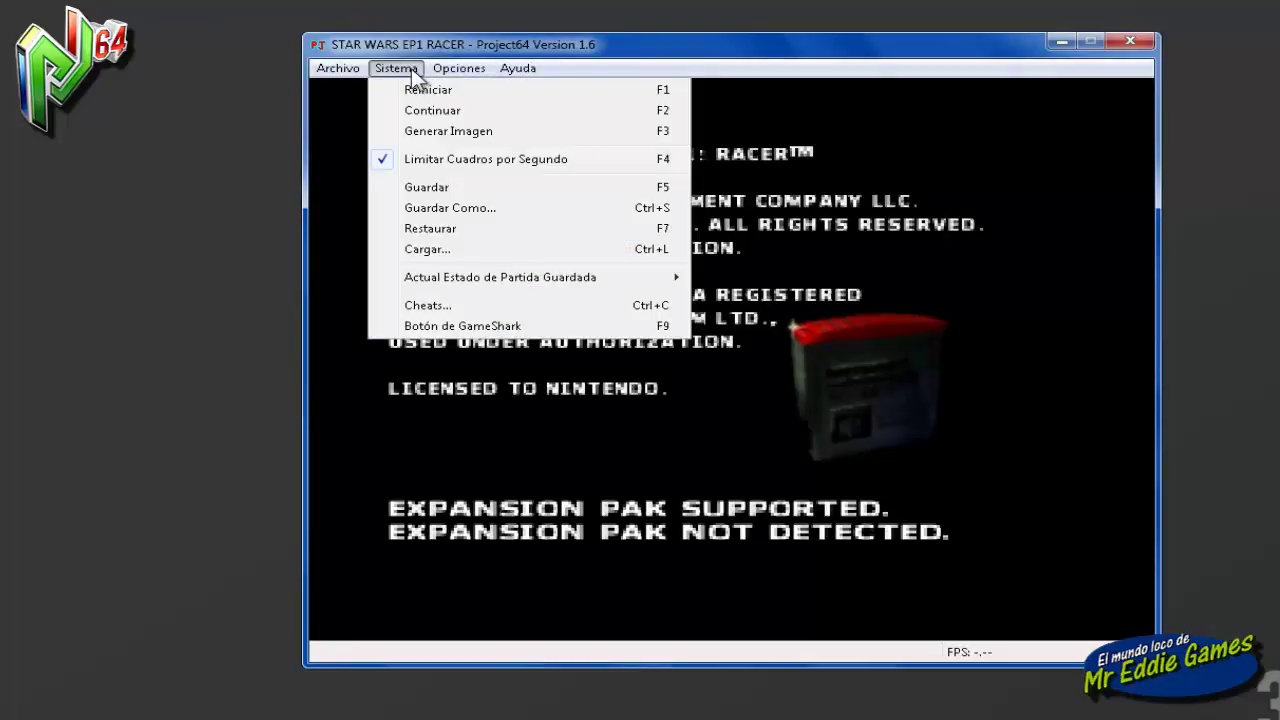
click(480, 248)
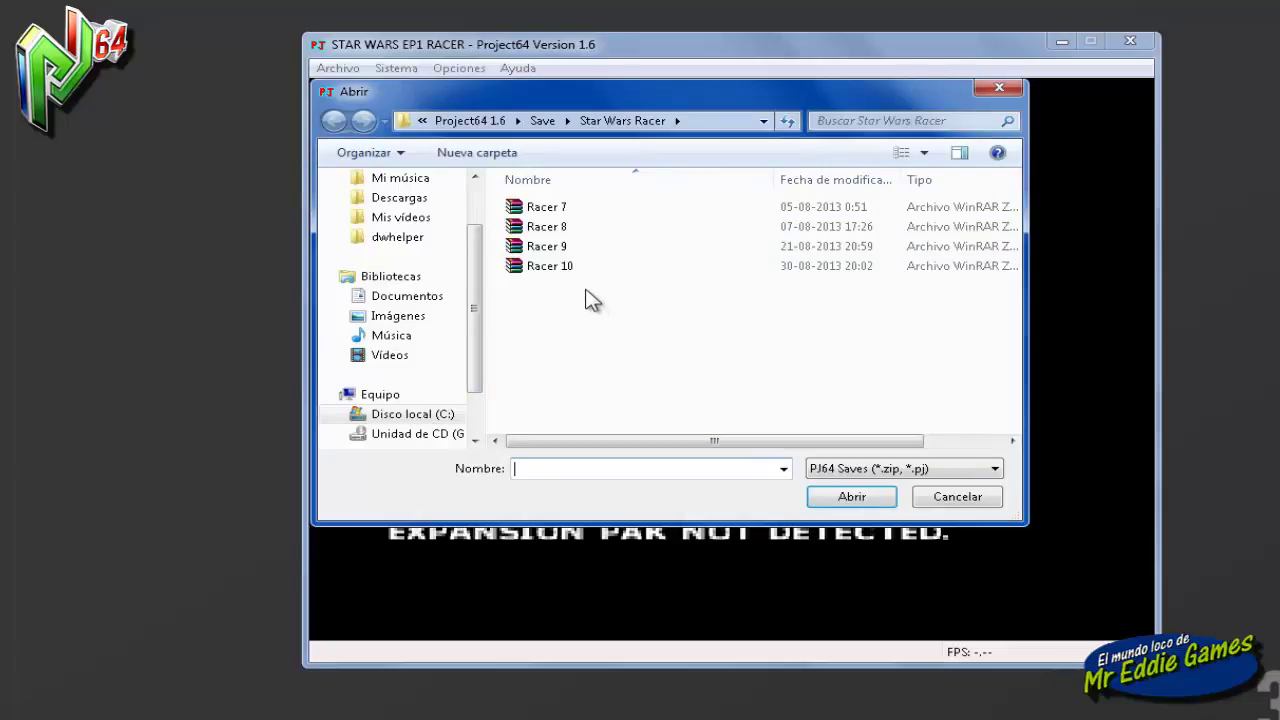
click(553, 250)
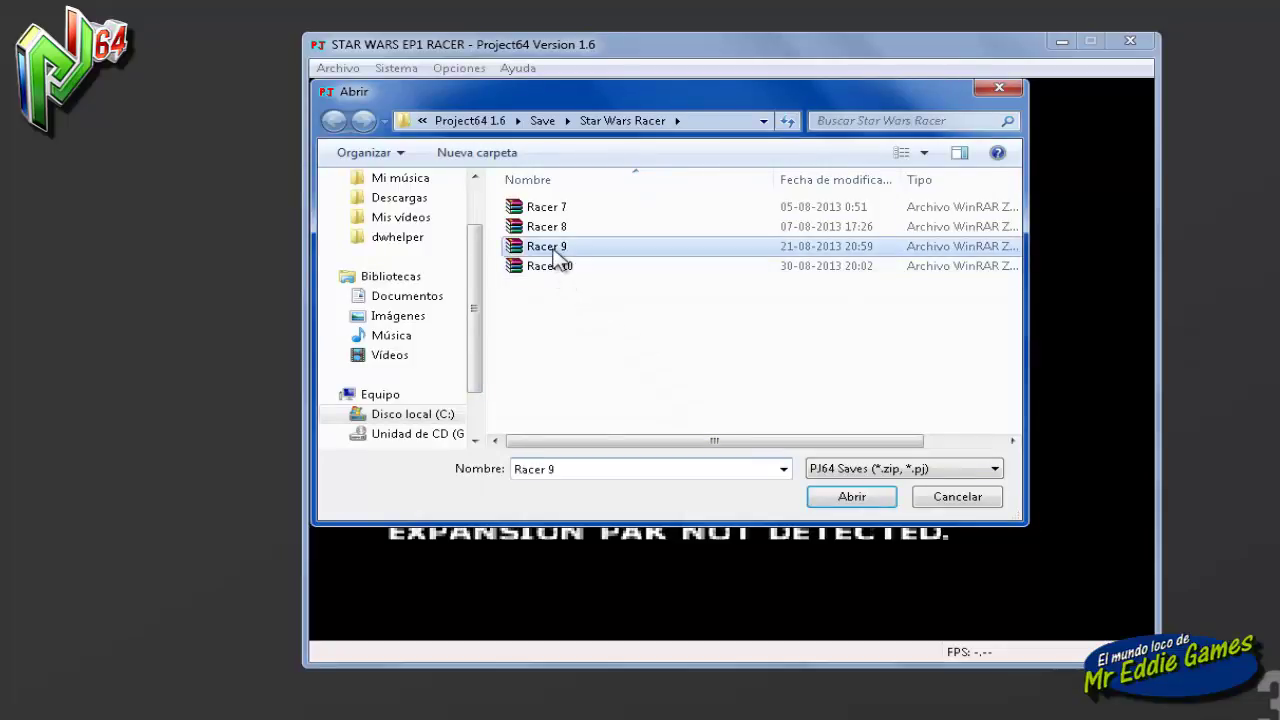
- Try to copy the Racer 9 save from the loading dialog and paste it on the desktop, repeating the paste once
right_click(557, 256)
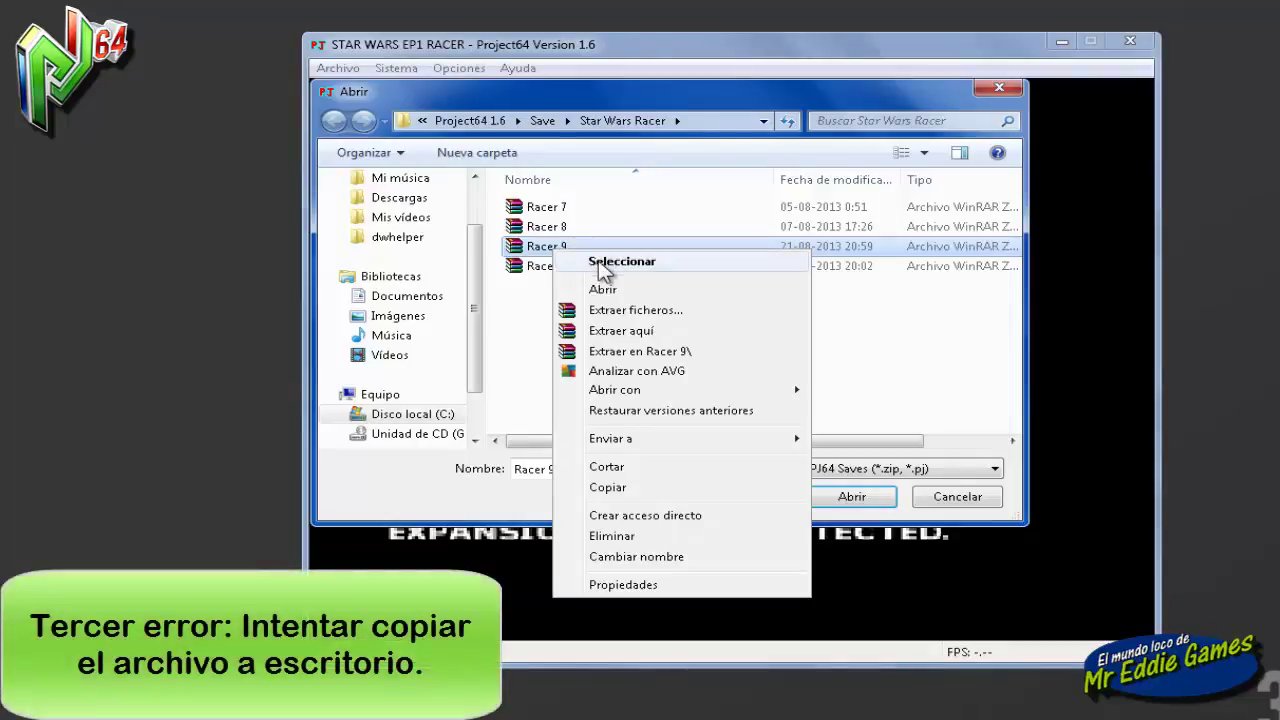
click(633, 490)
right_click(222, 200)
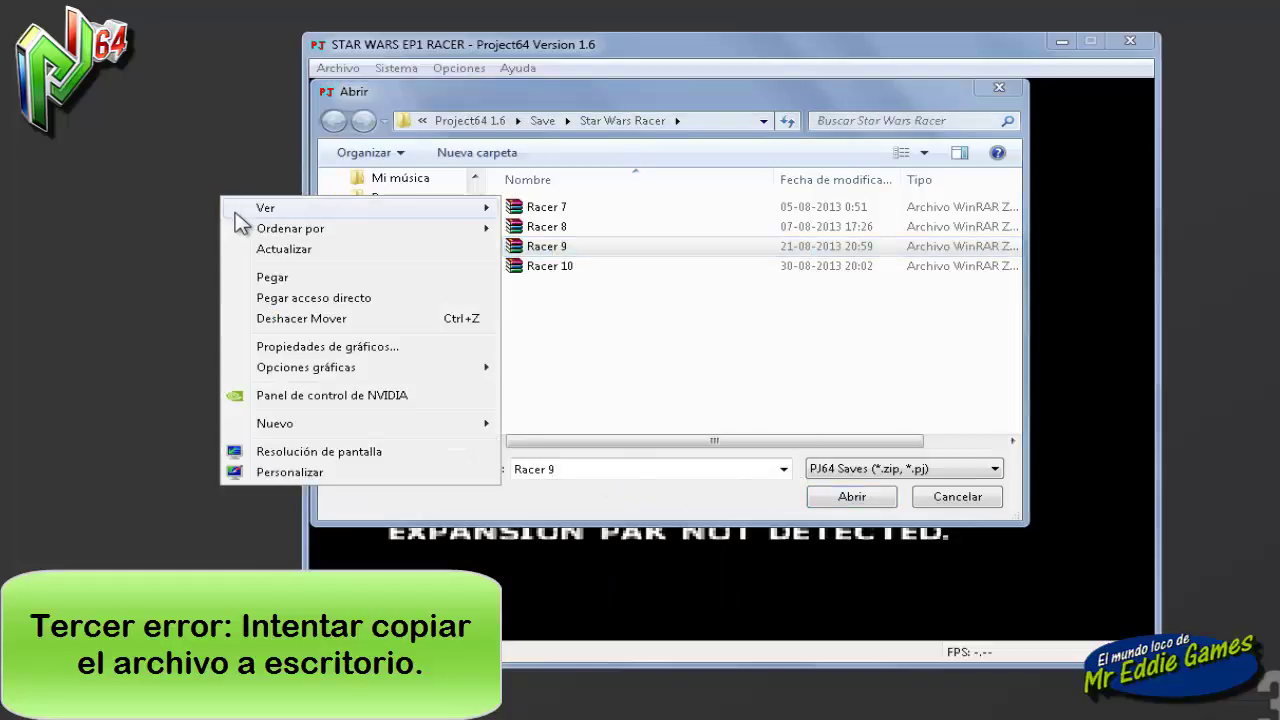
click(294, 277)
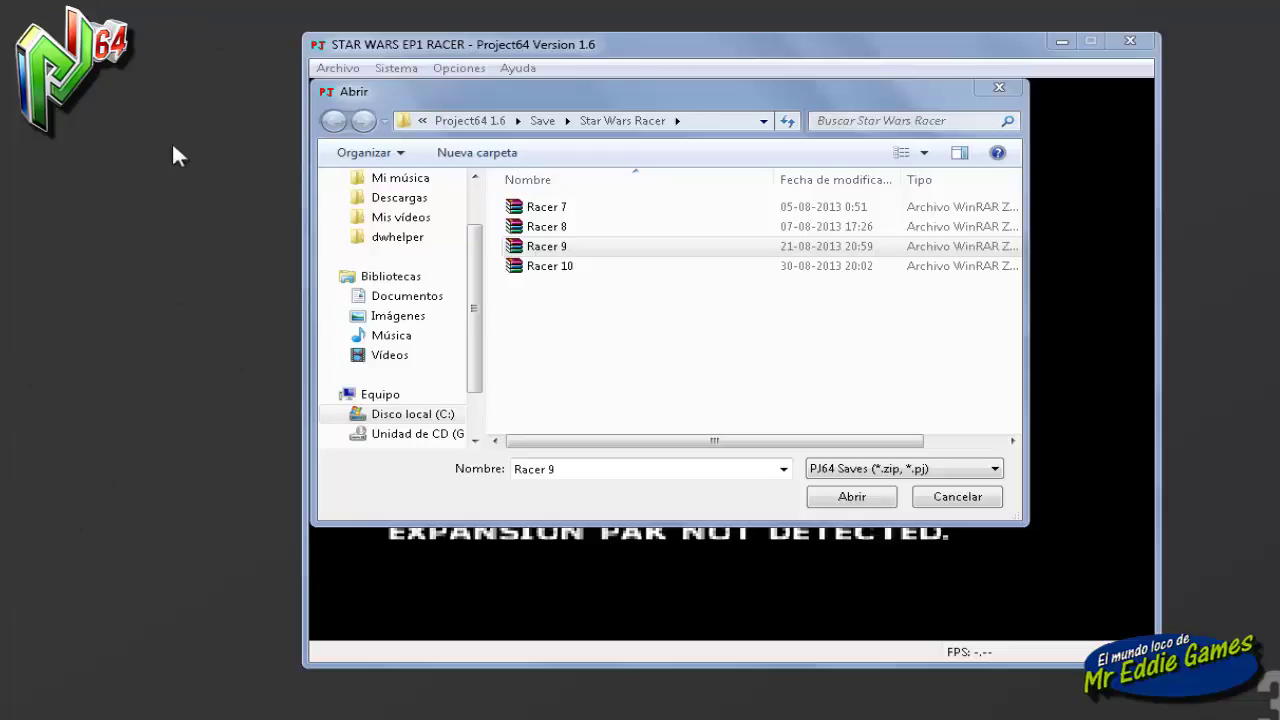
right_click(202, 216)
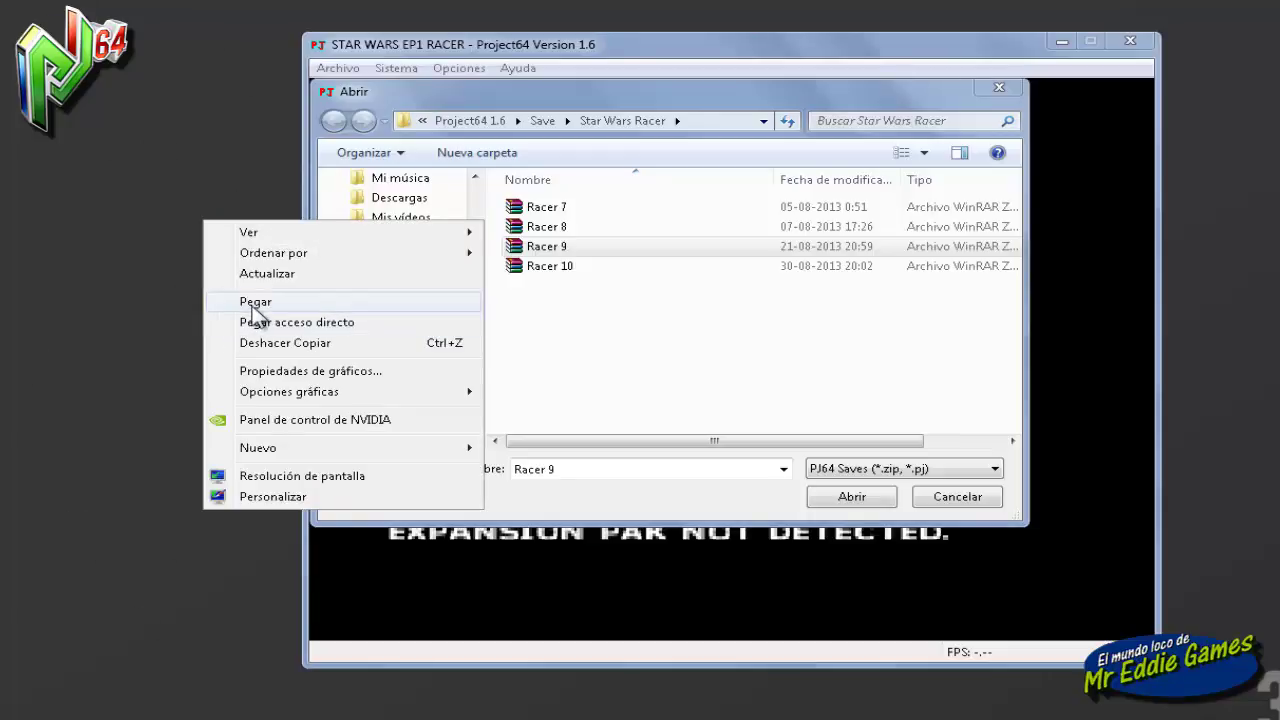
click(254, 303)
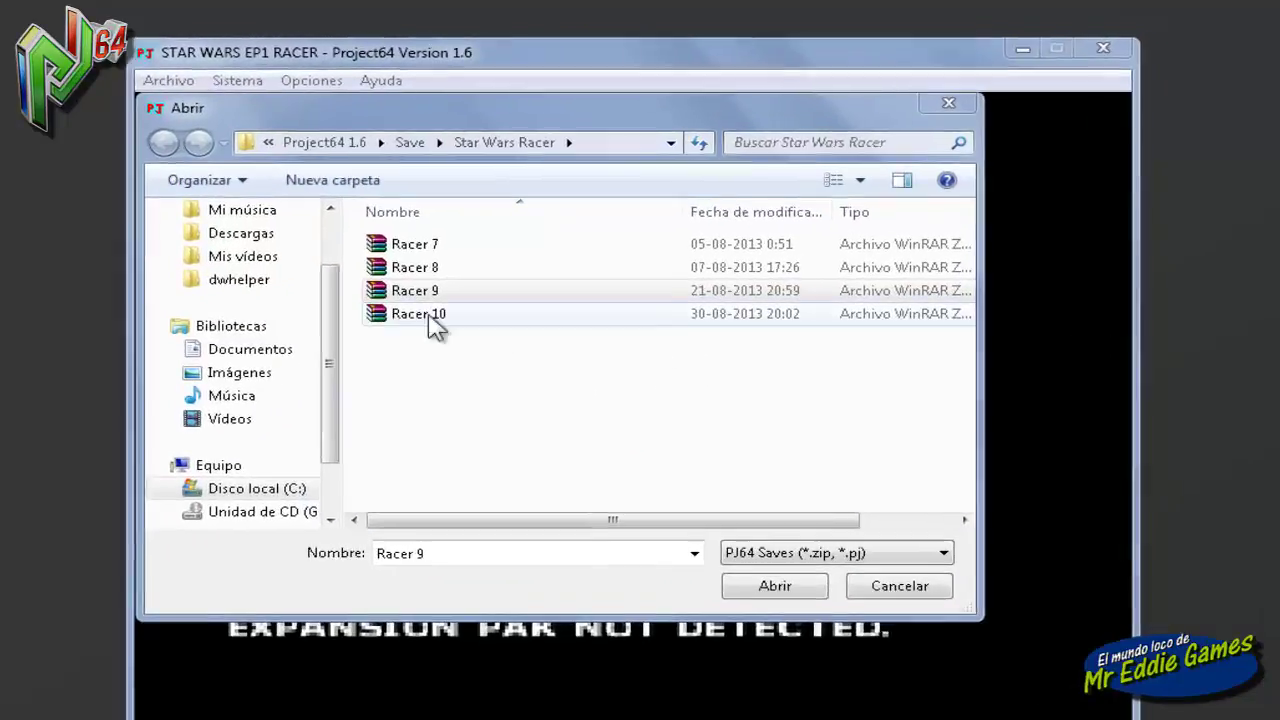
- Send the Racer 9 save from the loading dialog to the Documentos folder, then cancel the dialog
click(533, 250)
right_click(256, 350)
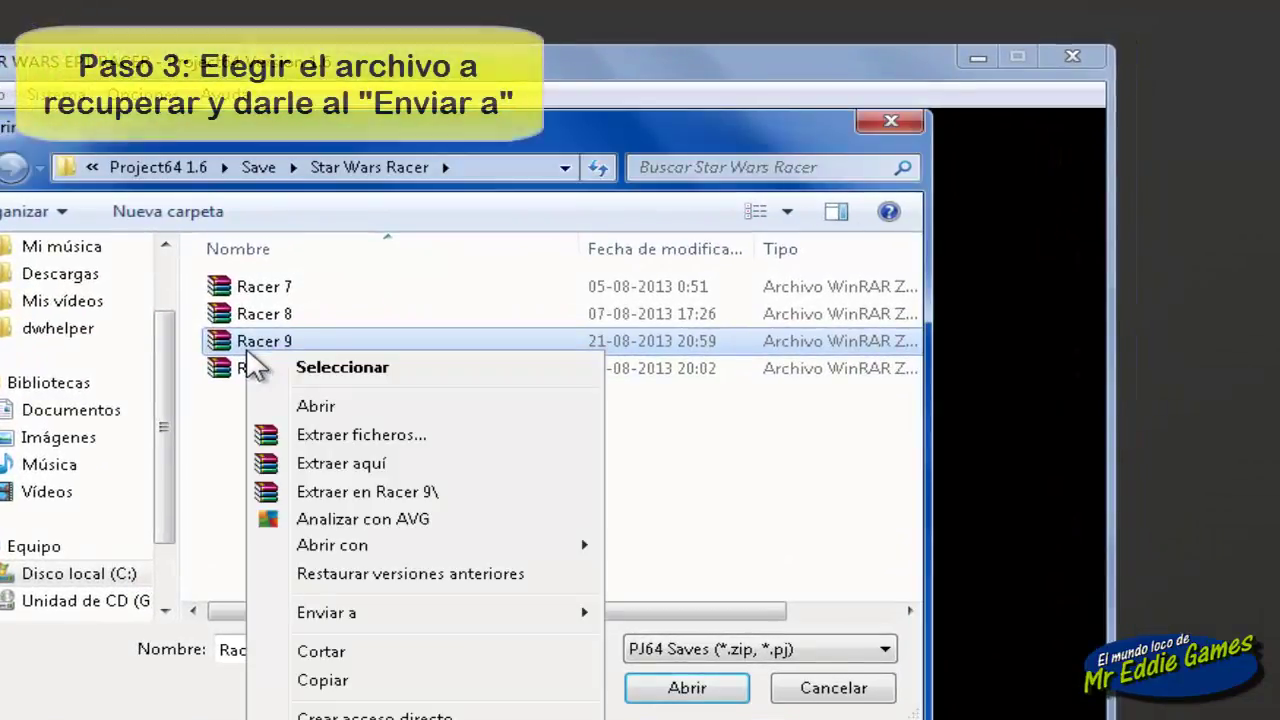
mouse_move(405, 615)
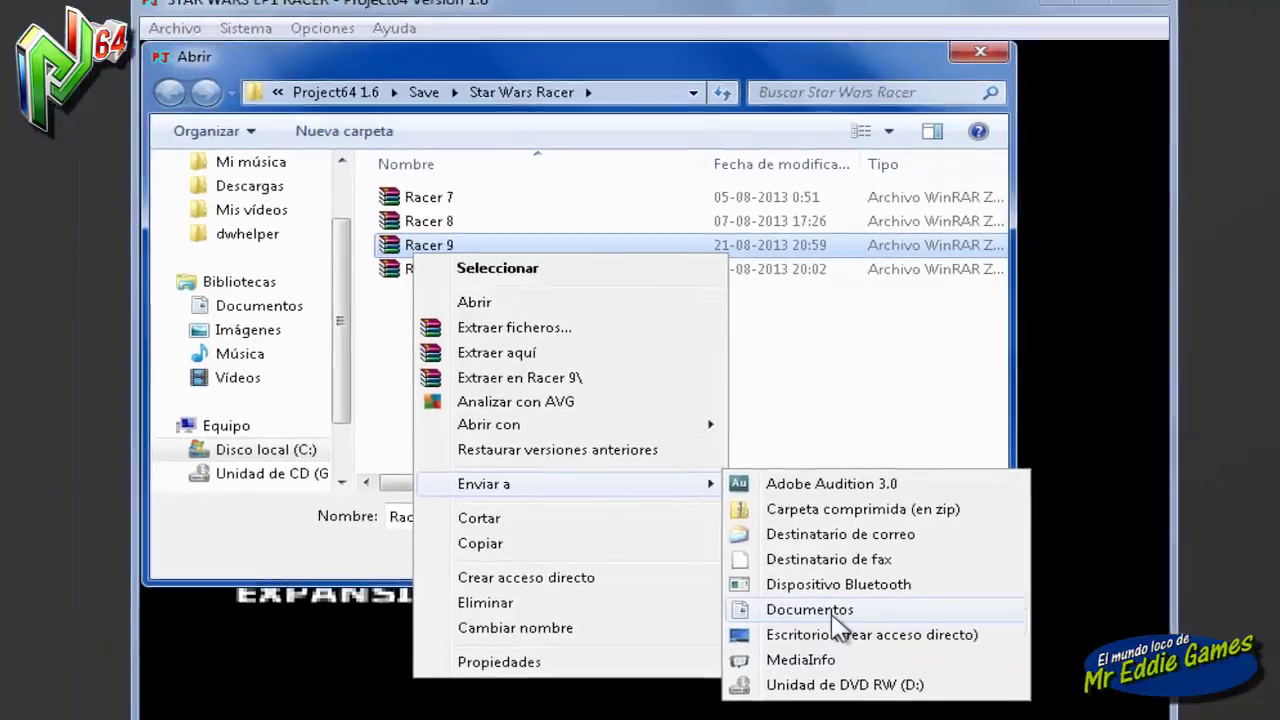
click(772, 659)
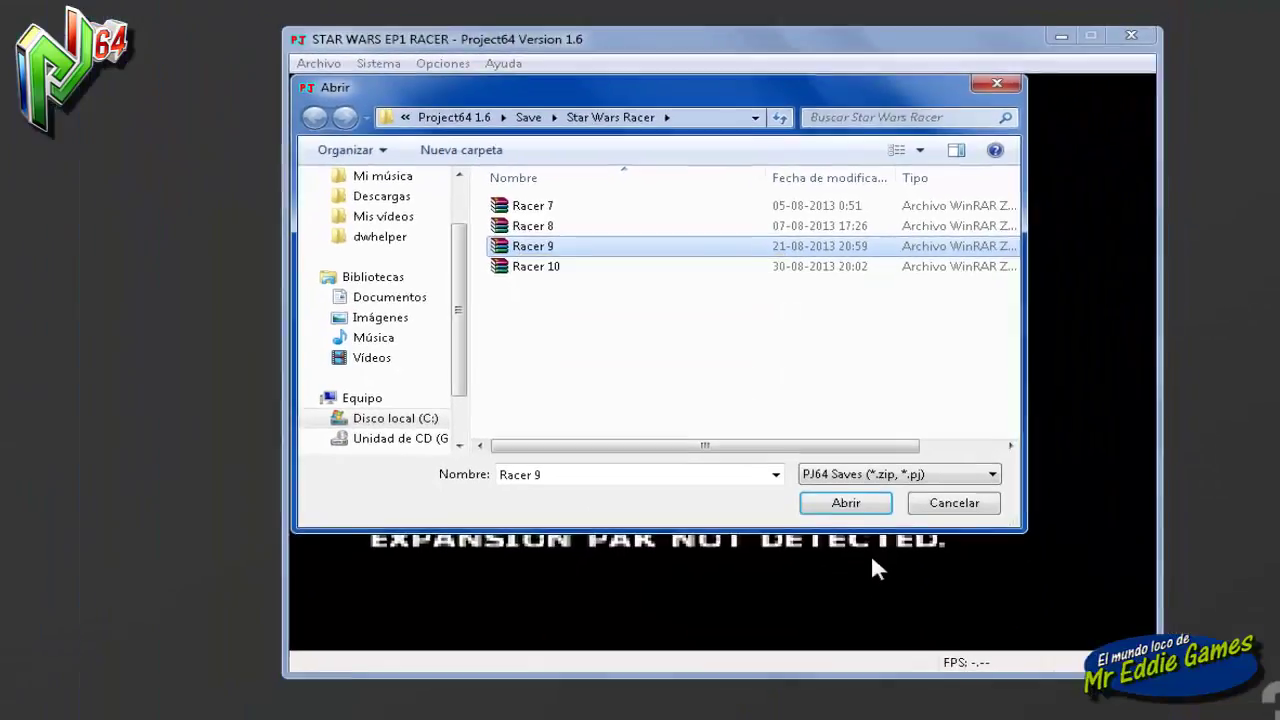
click(983, 502)
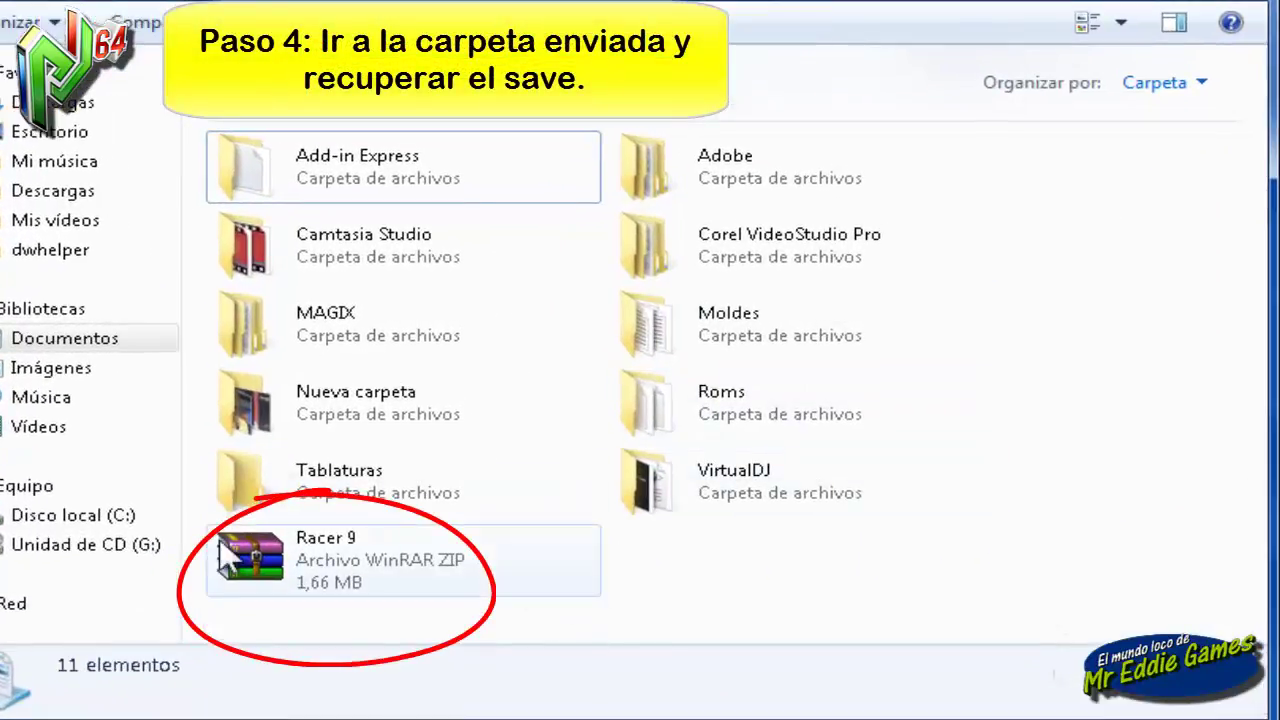
- Check the recovered Racer 9 archive in the Documentos library
click(351, 573)
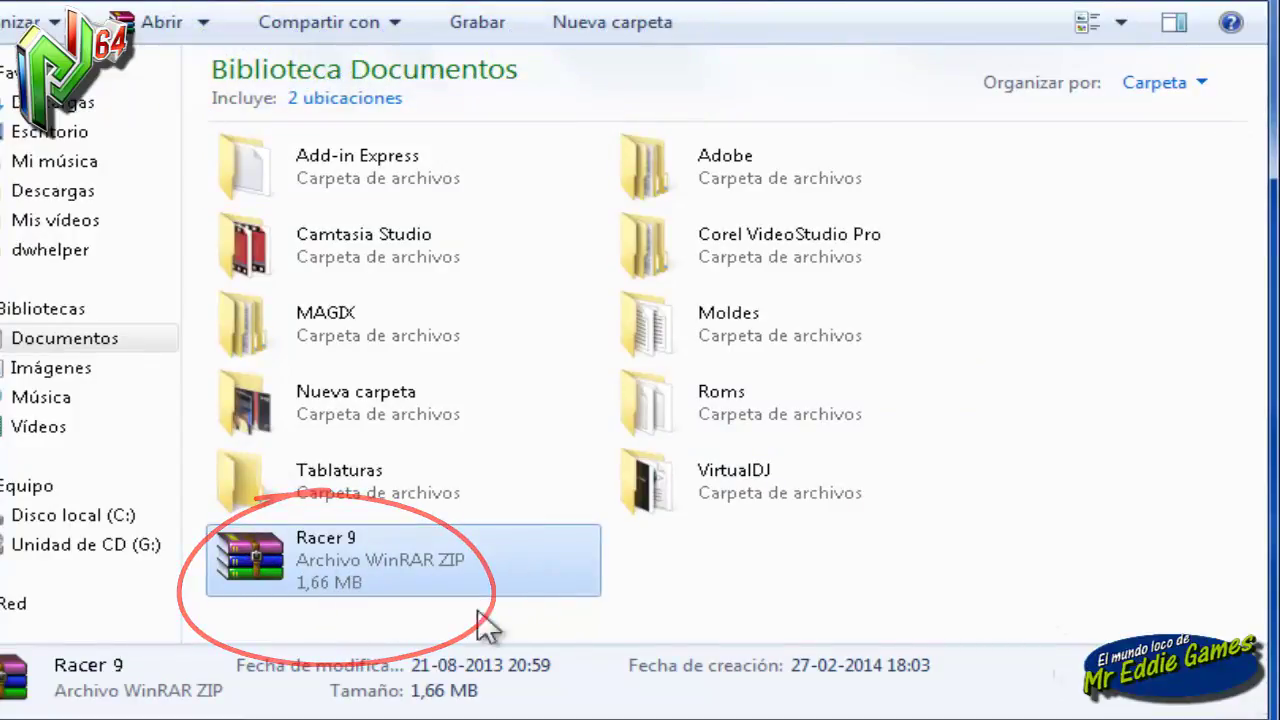
click(641, 602)
click(393, 588)
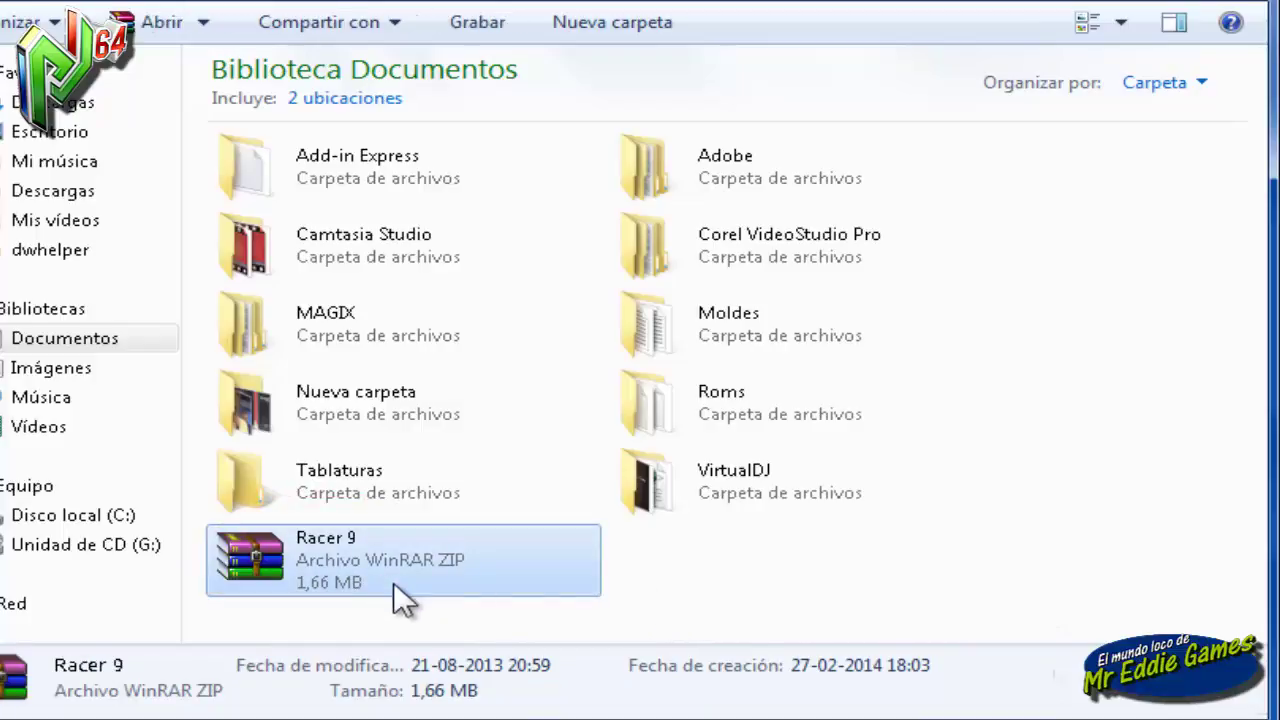
click(689, 612)
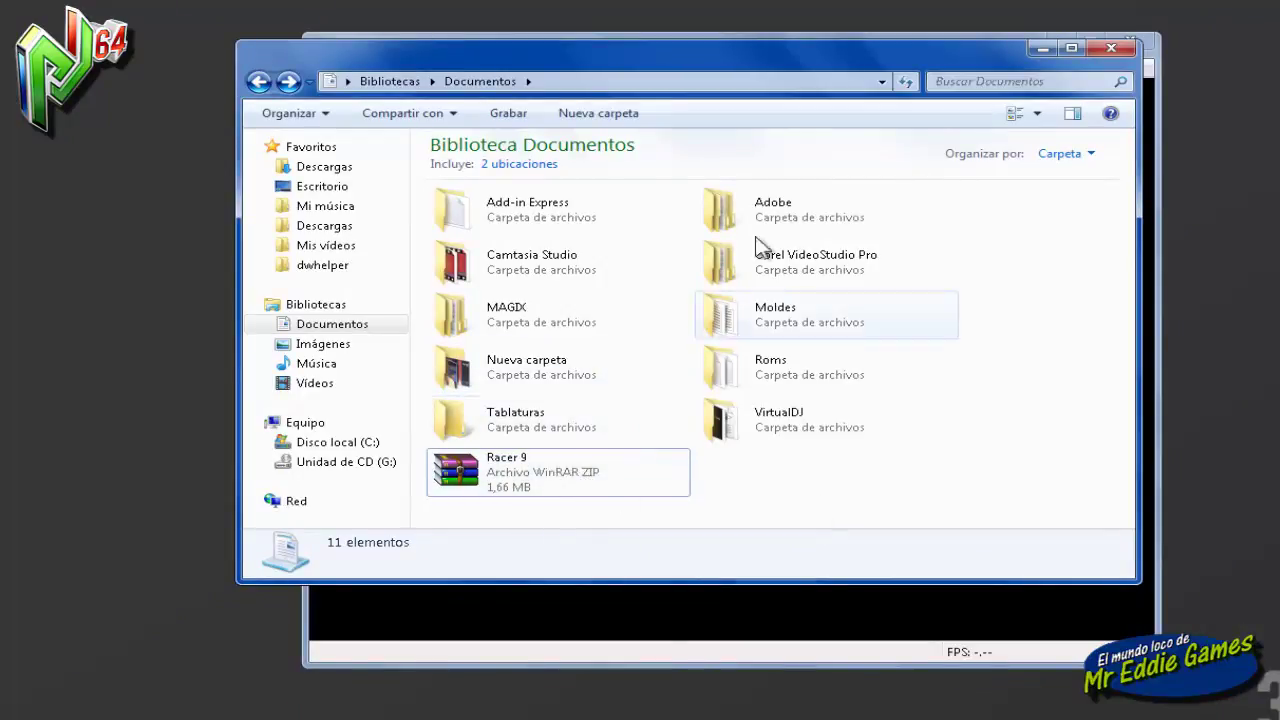
- Return to Project64, reopen the saved-game loading dialog, and send the Racer 7 save to the Documentos folder
click(1039, 48)
click(306, 62)
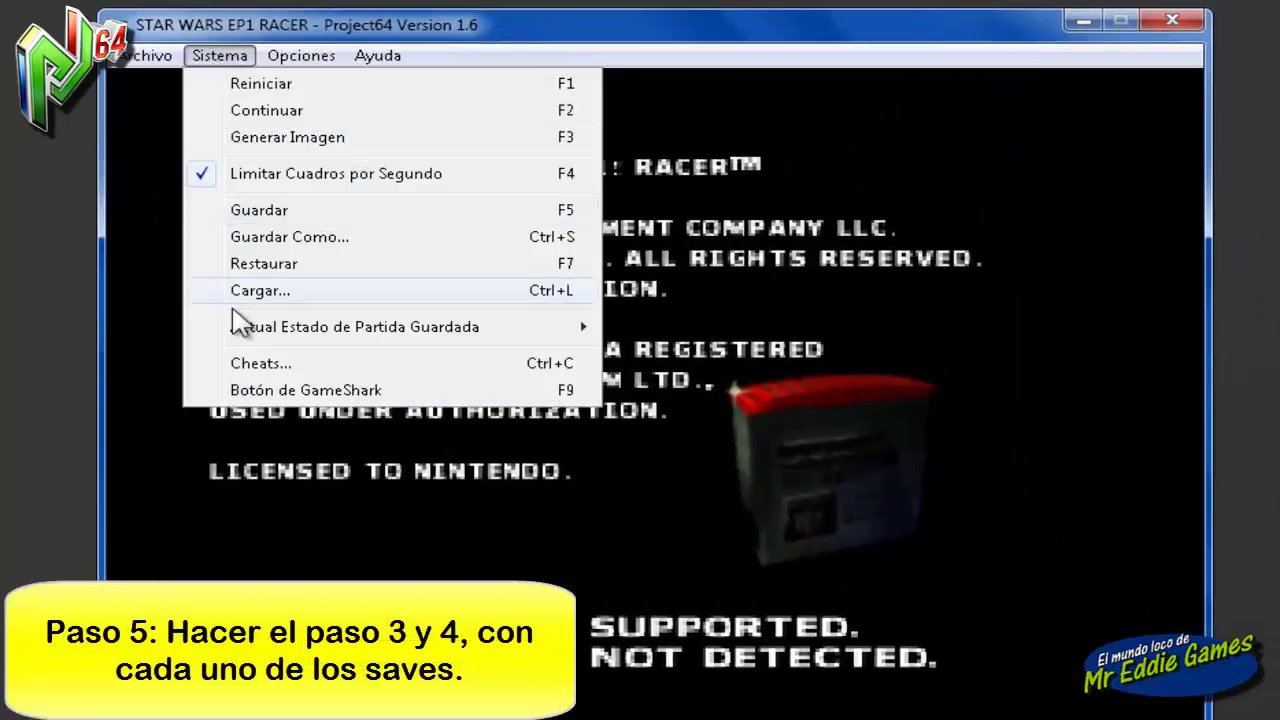
click(235, 296)
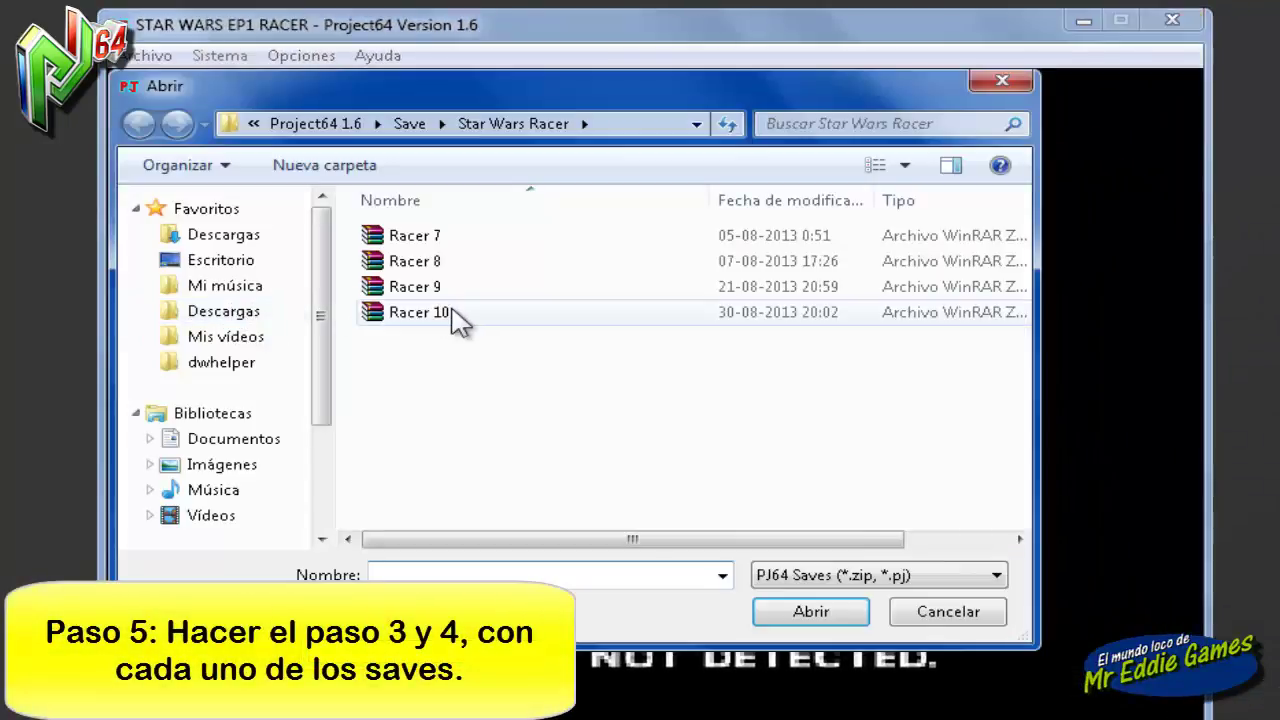
click(426, 237)
right_click(424, 238)
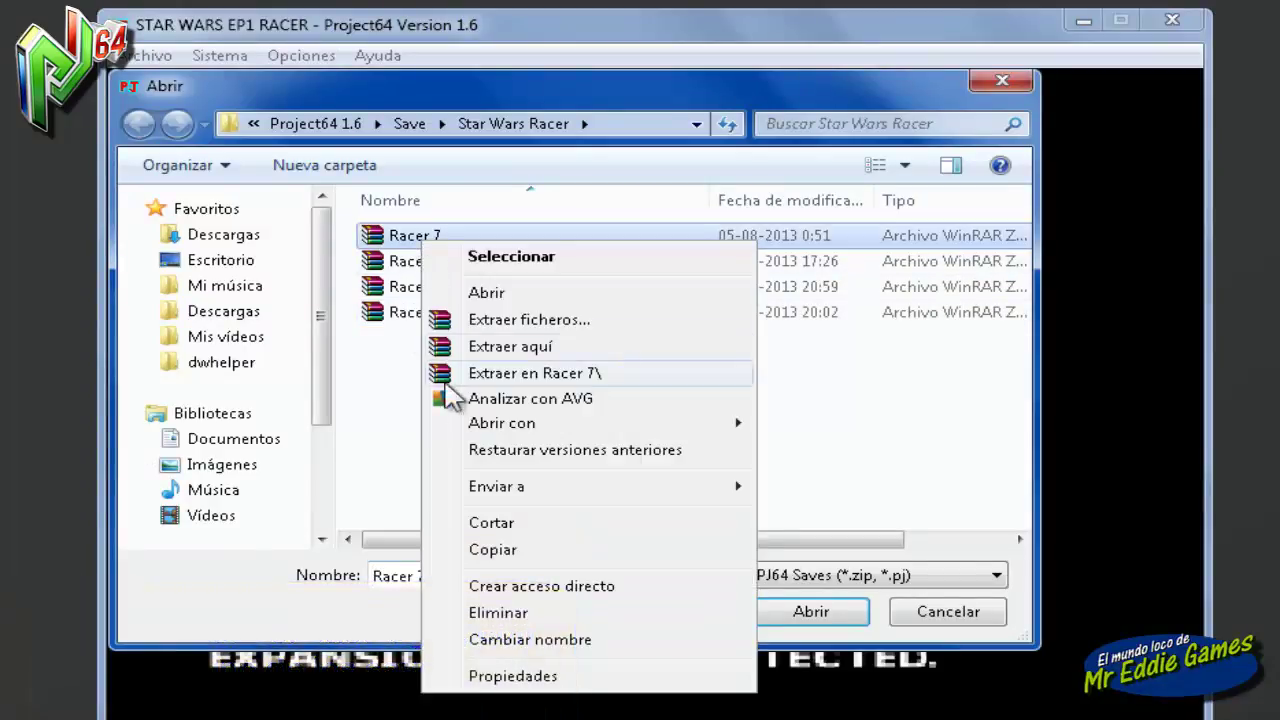
mouse_move(520, 486)
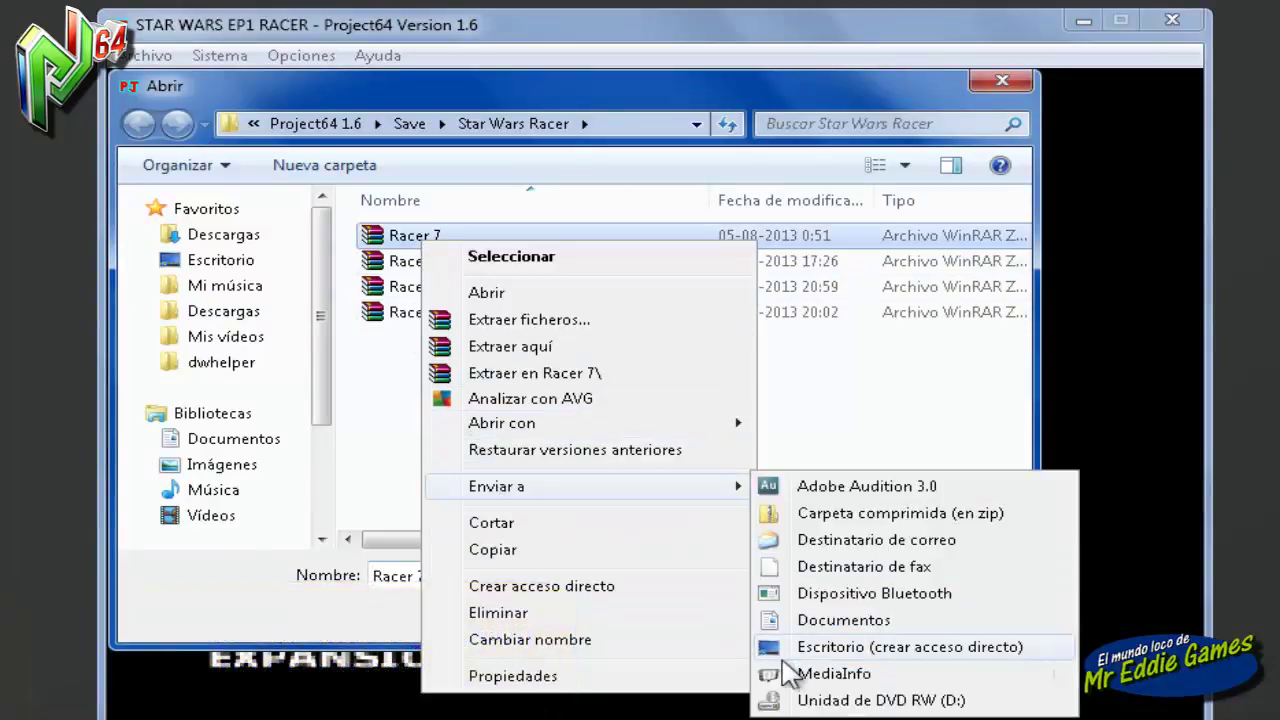
click(805, 624)
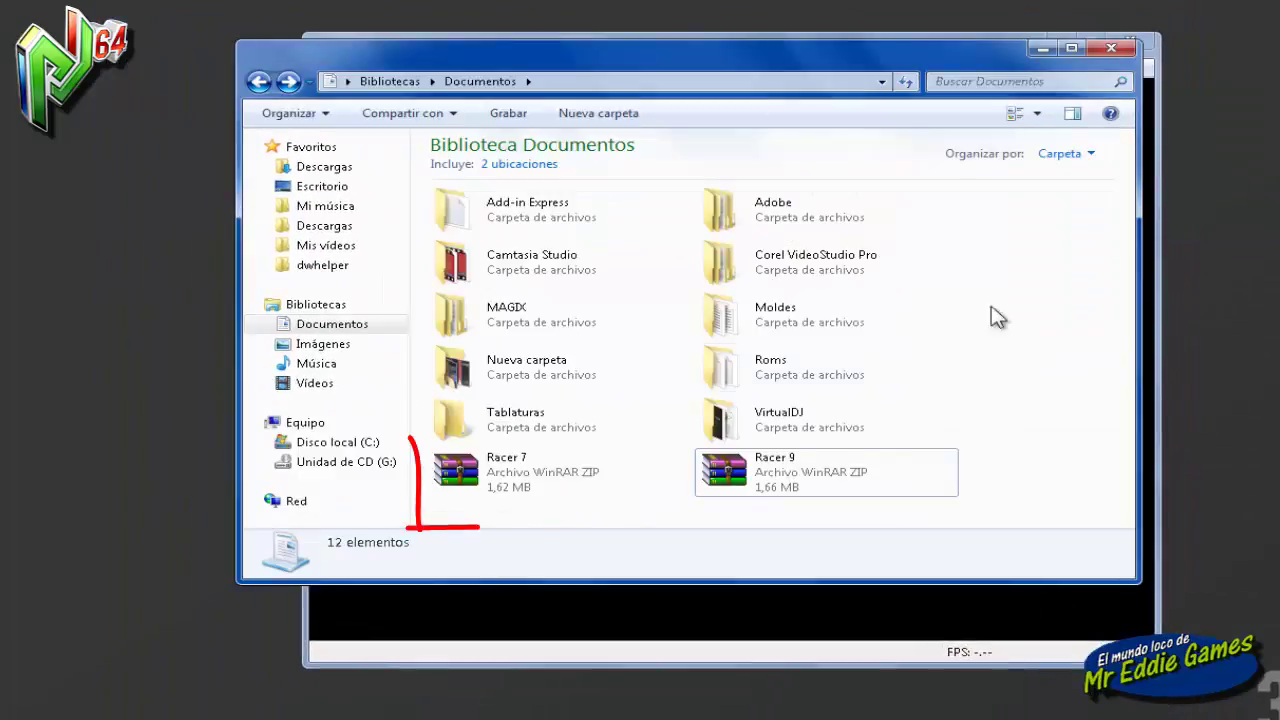
- Check the recovered Racer 7 and Racer 9 archives in the Documentos library
click(522, 489)
click(820, 485)
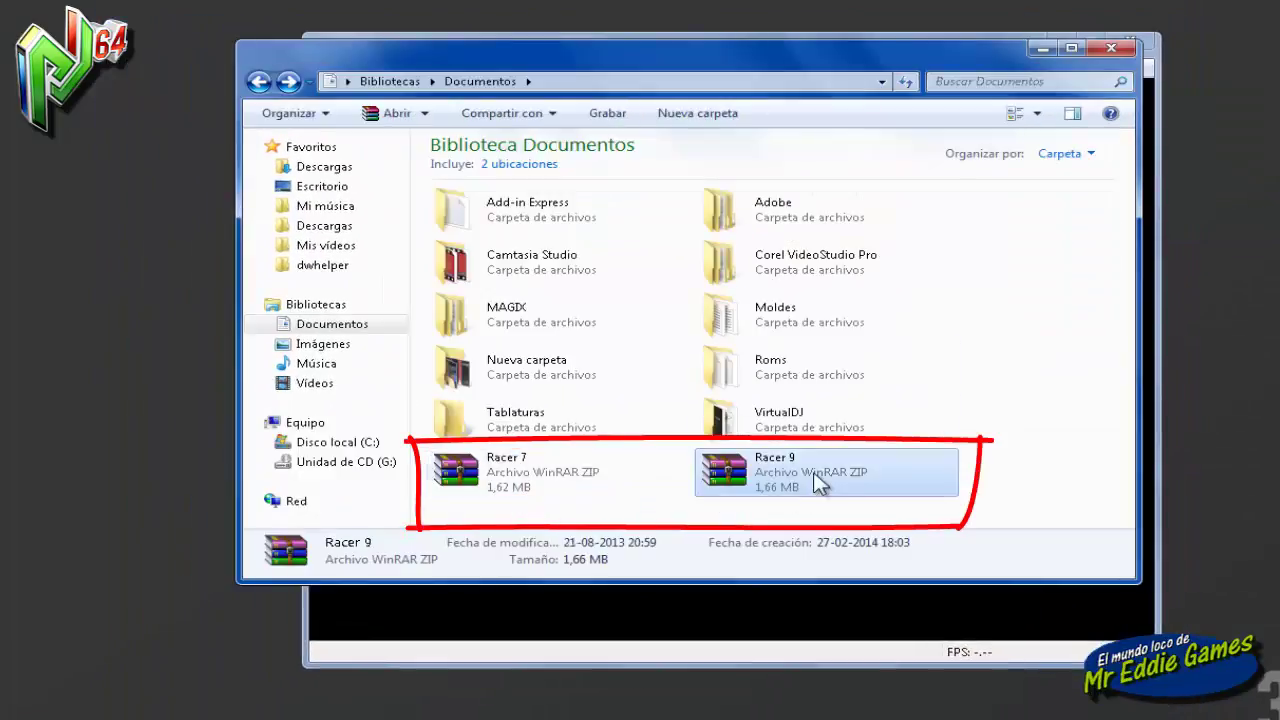
click(1043, 437)
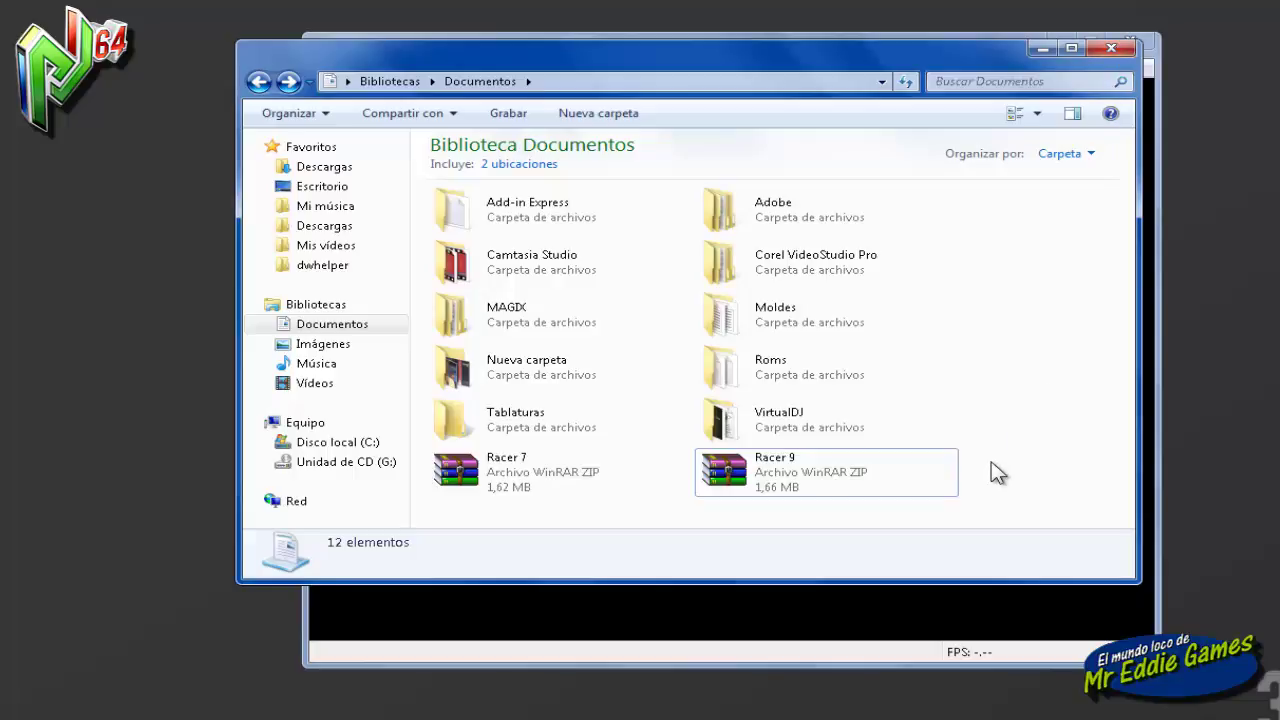
- Select the Racer 7 and Racer 9 archives in Documentos, then switch to Mupen 64 and reposition its window
drag(980, 485, 437, 491)
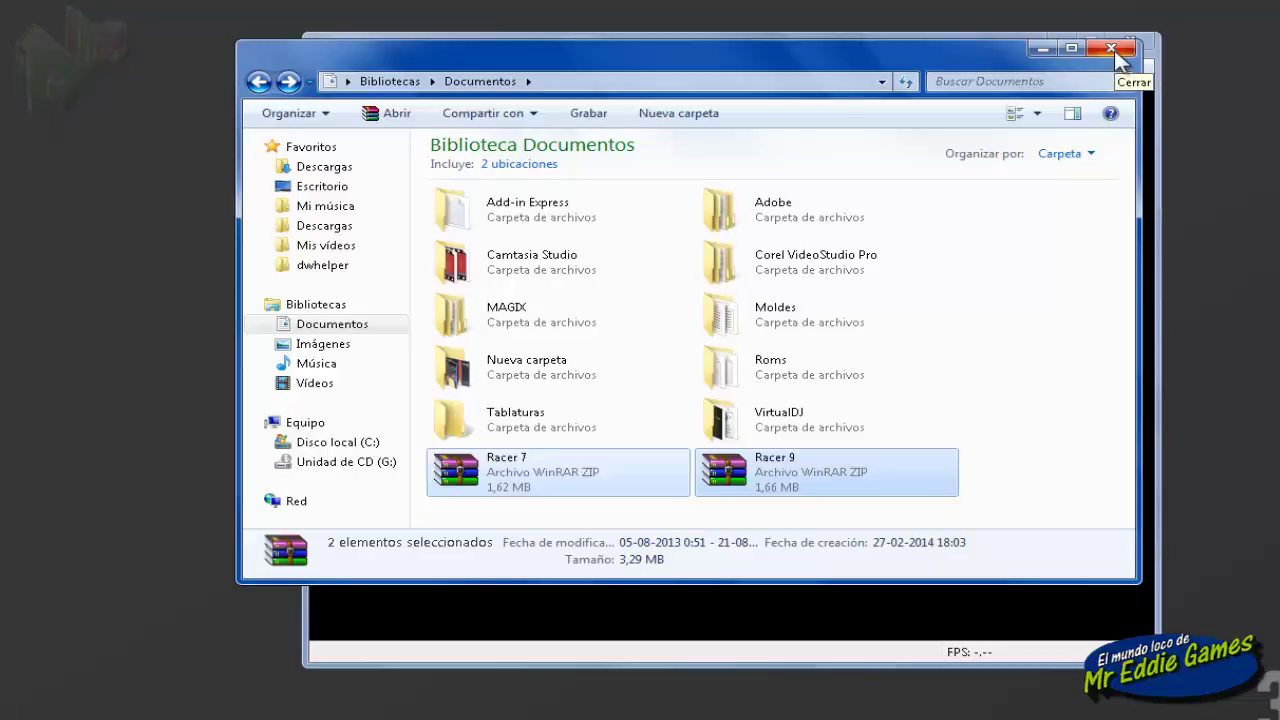
key(super+Tab)
click(1090, 231)
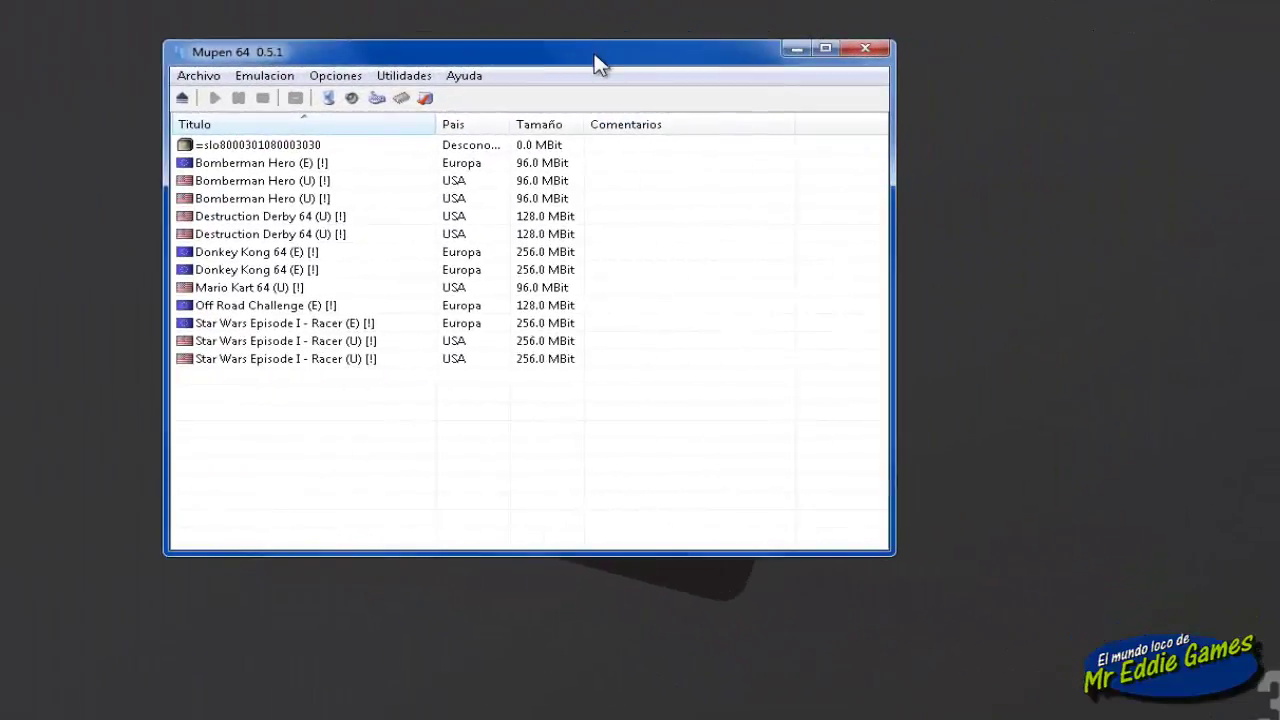
drag(598, 65, 720, 102)
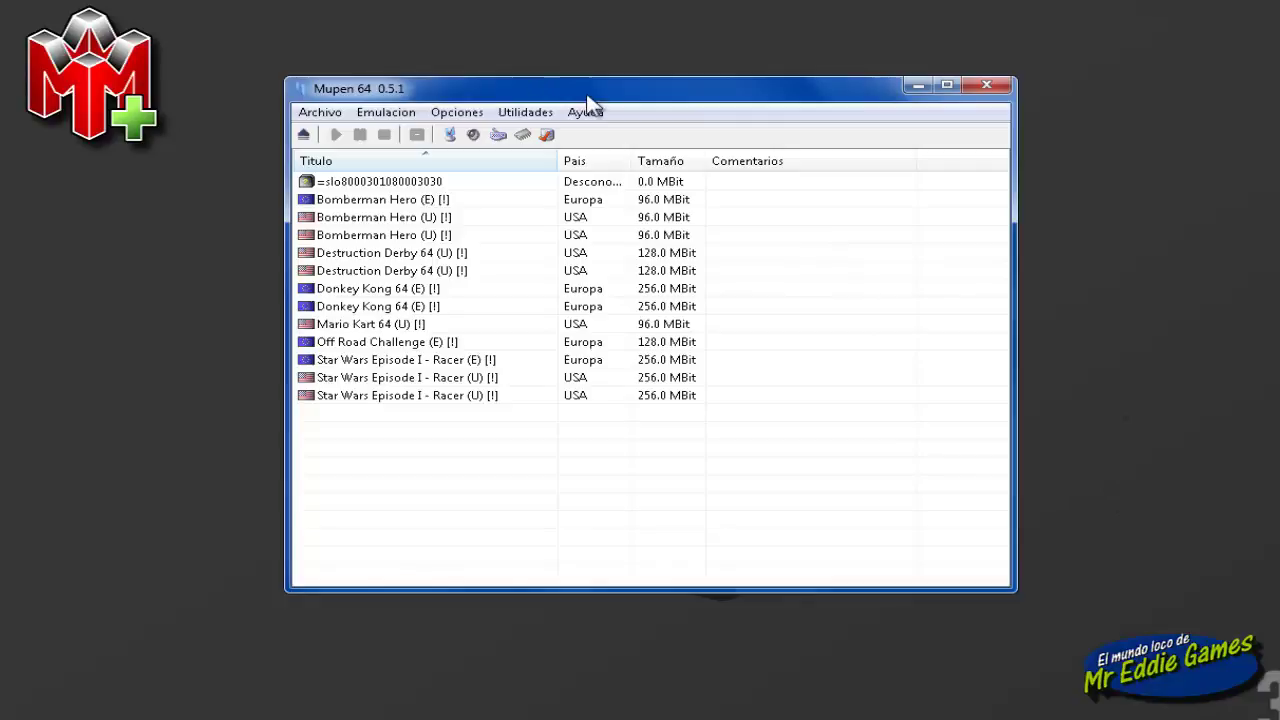
drag(588, 97, 487, 63)
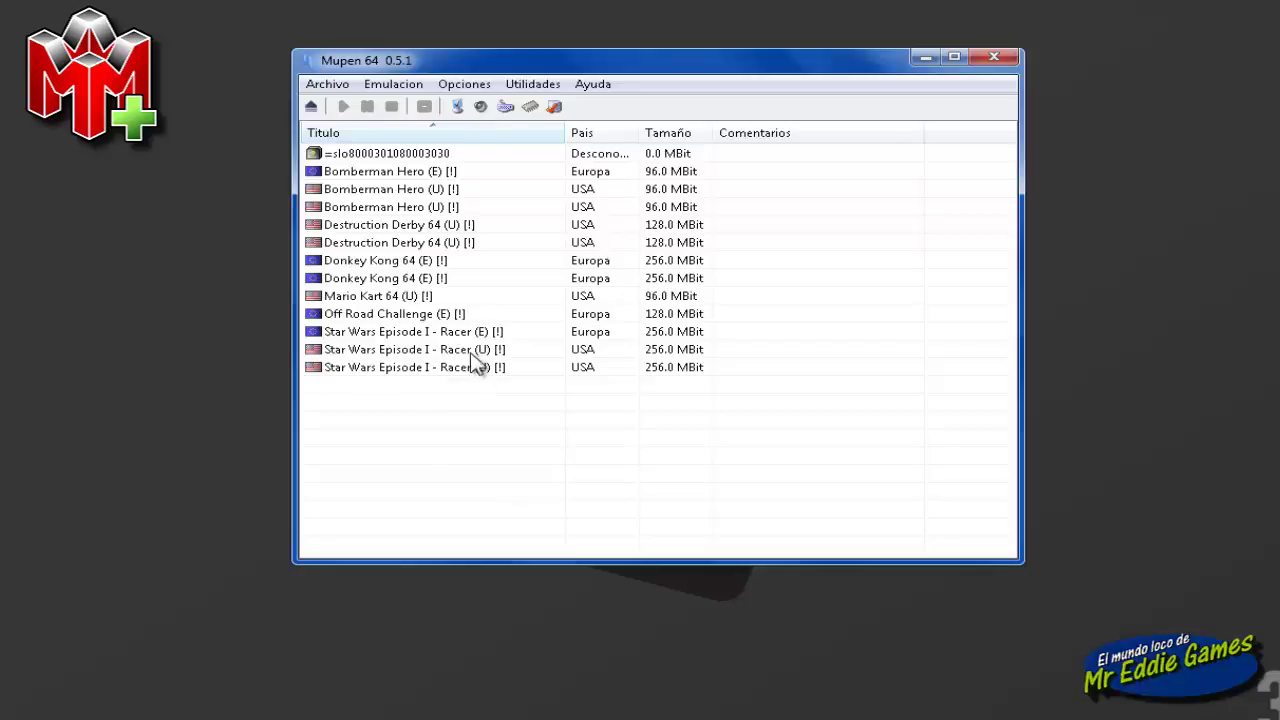
click(412, 86)
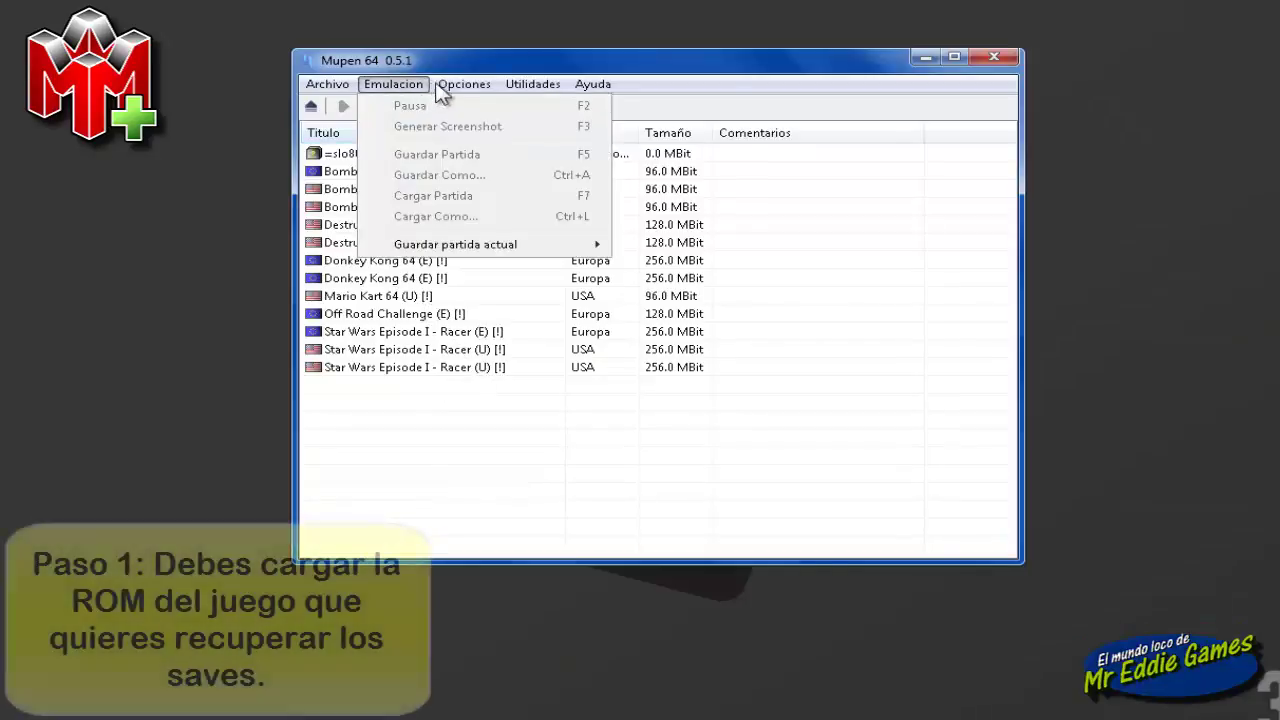
key(Right)
key(Right)
key(Right)
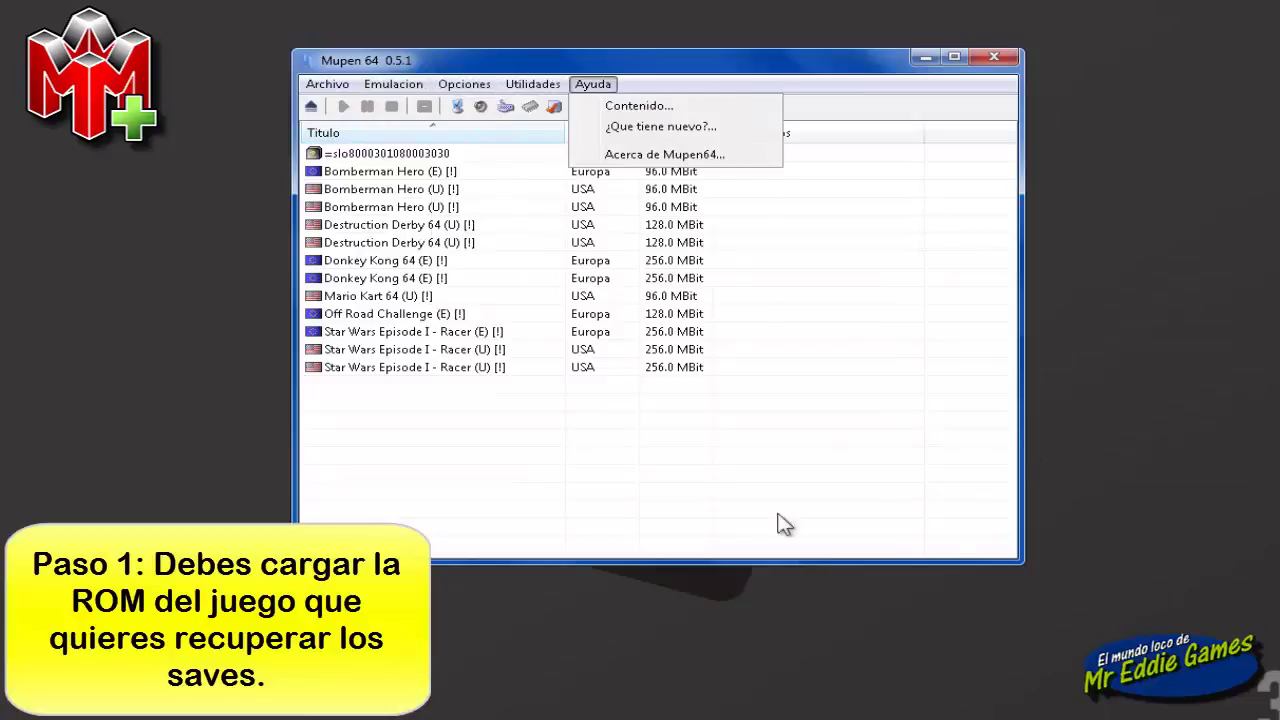
click(443, 385)
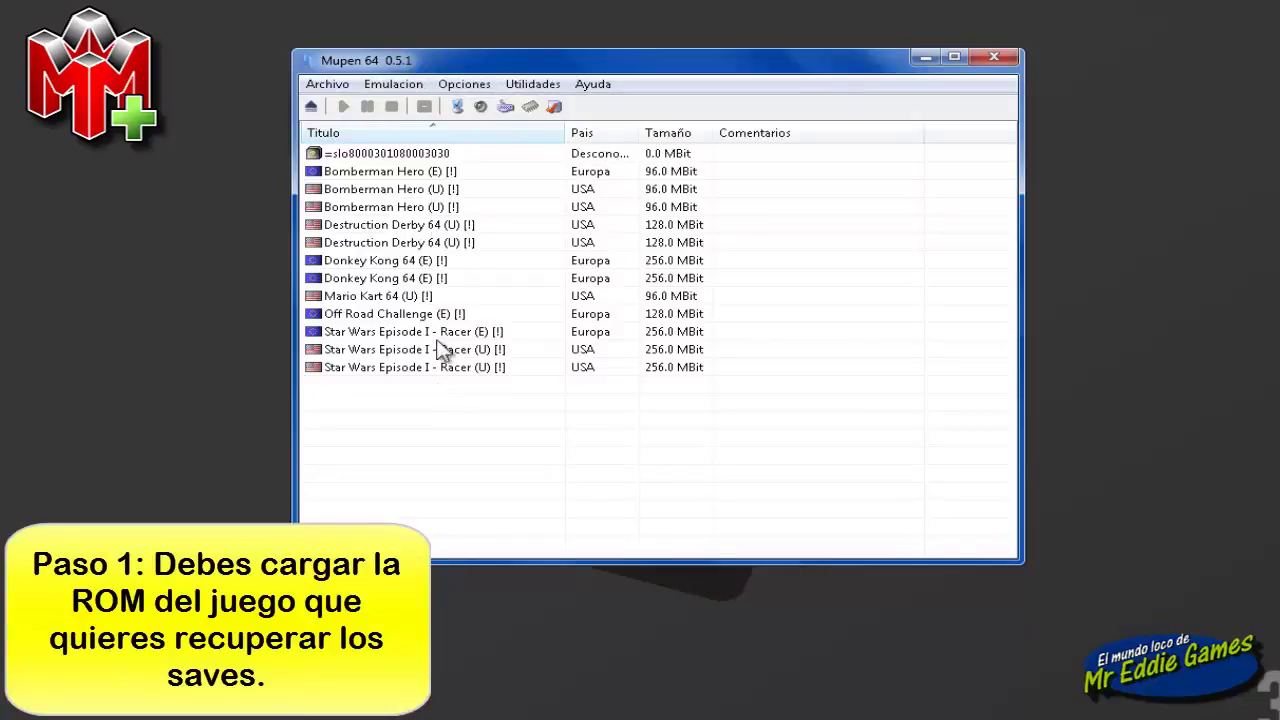
- Start the second Destruction Derby 64 (U) ROM in the game list, accepting the video card warning
click(434, 246)
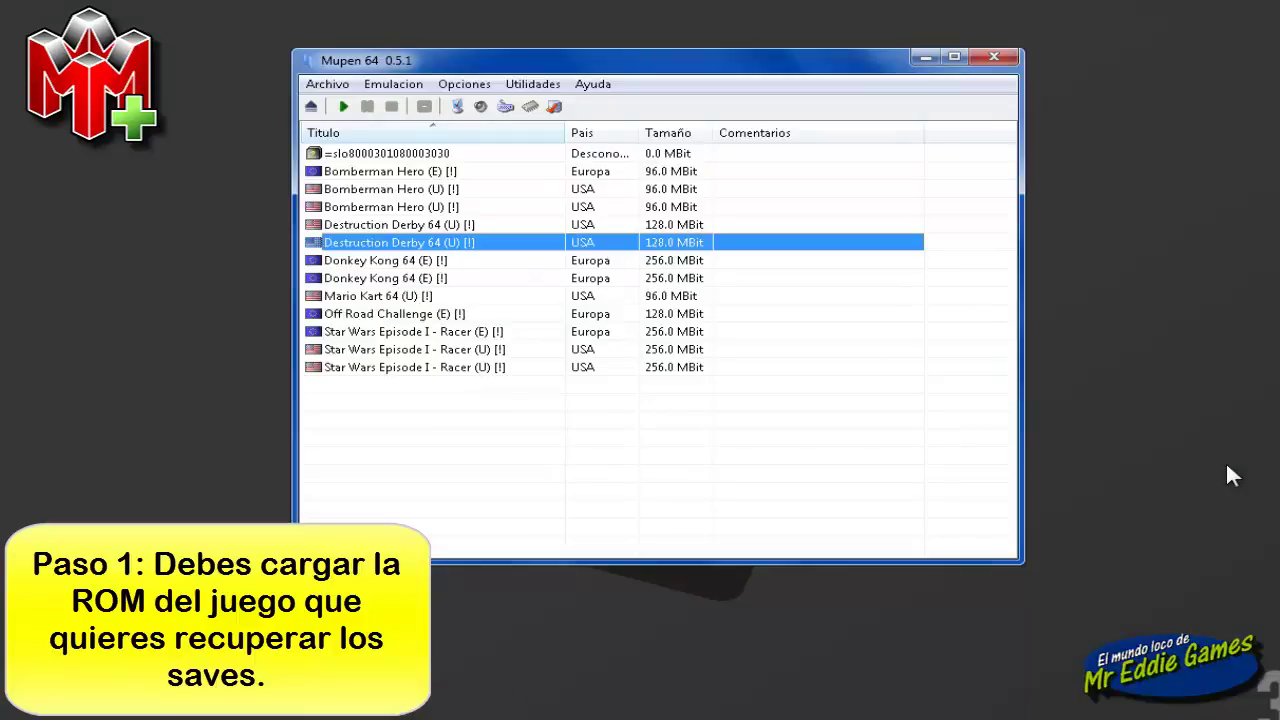
key(Return)
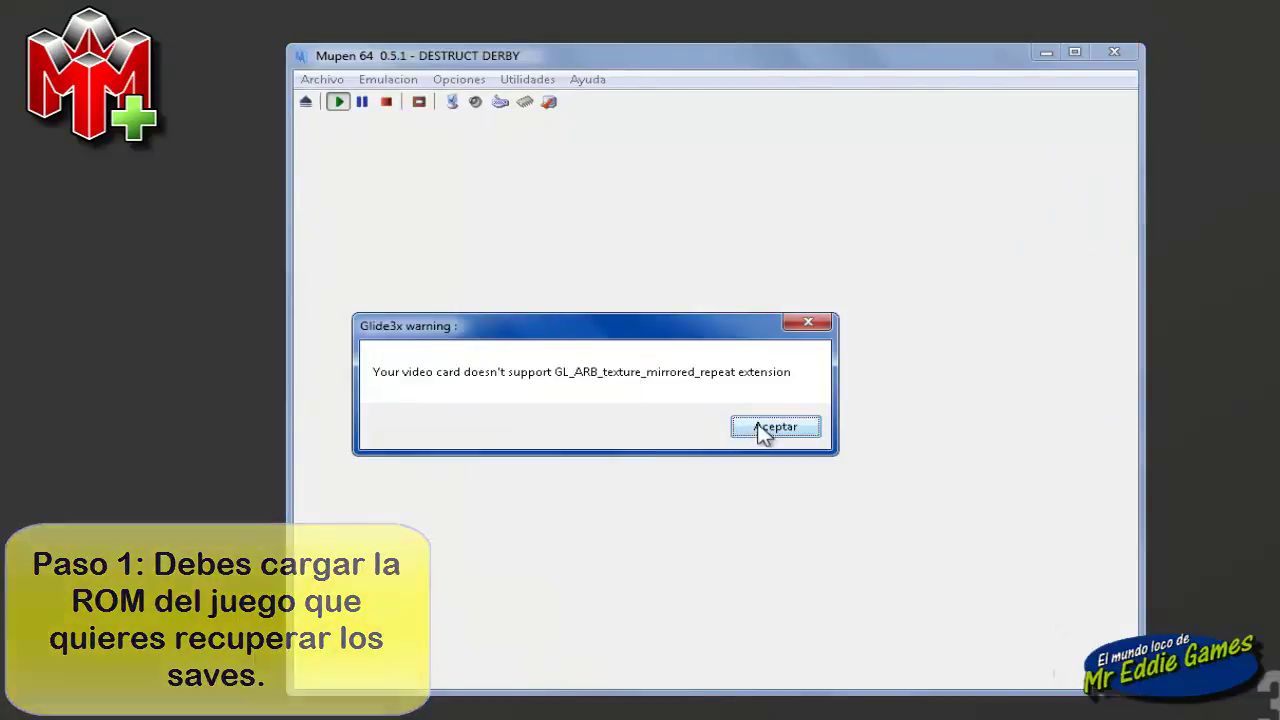
click(758, 426)
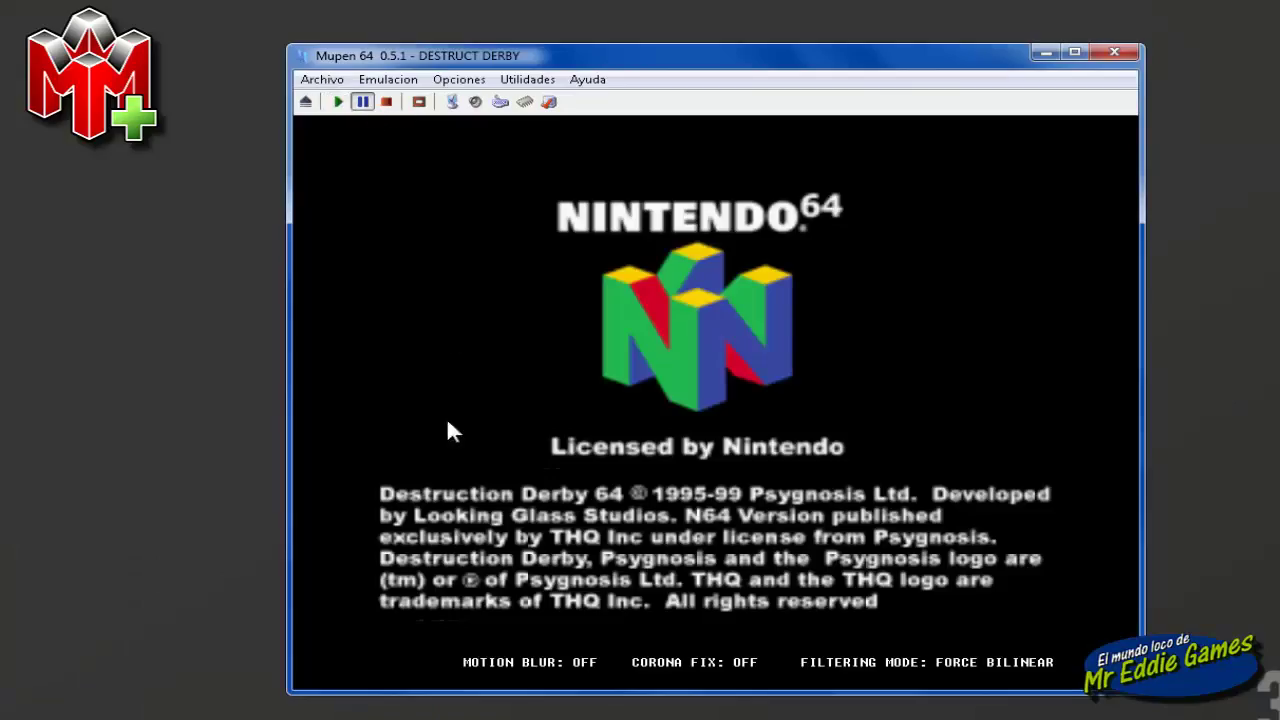
drag(640, 60, 604, 37)
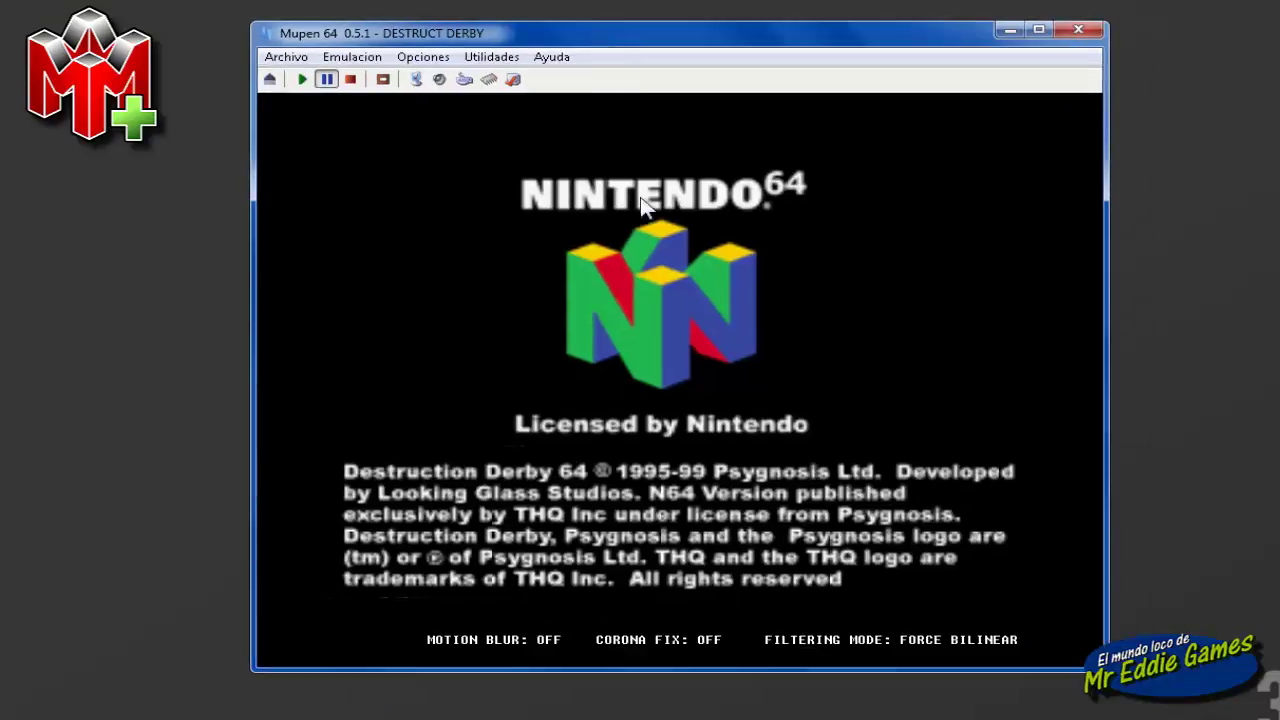
- Open the Cargar Como dialog with the game running and look through the .st files in the save folder
click(352, 57)
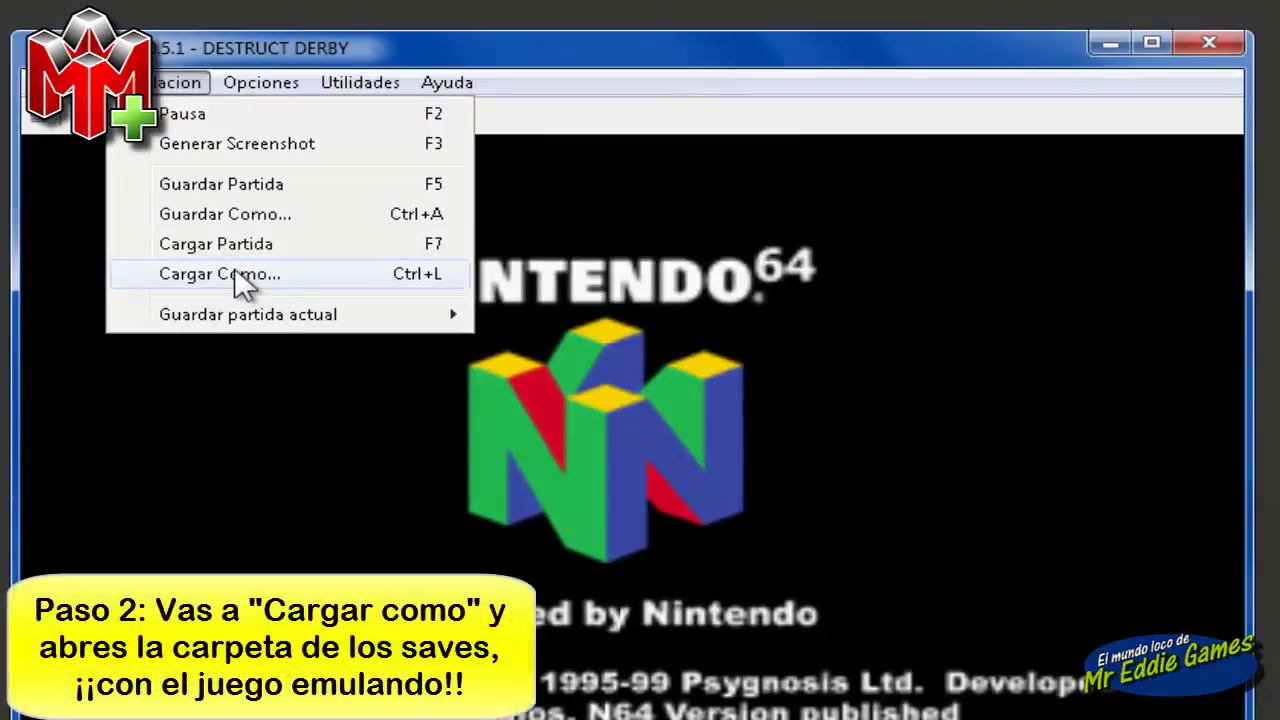
click(235, 273)
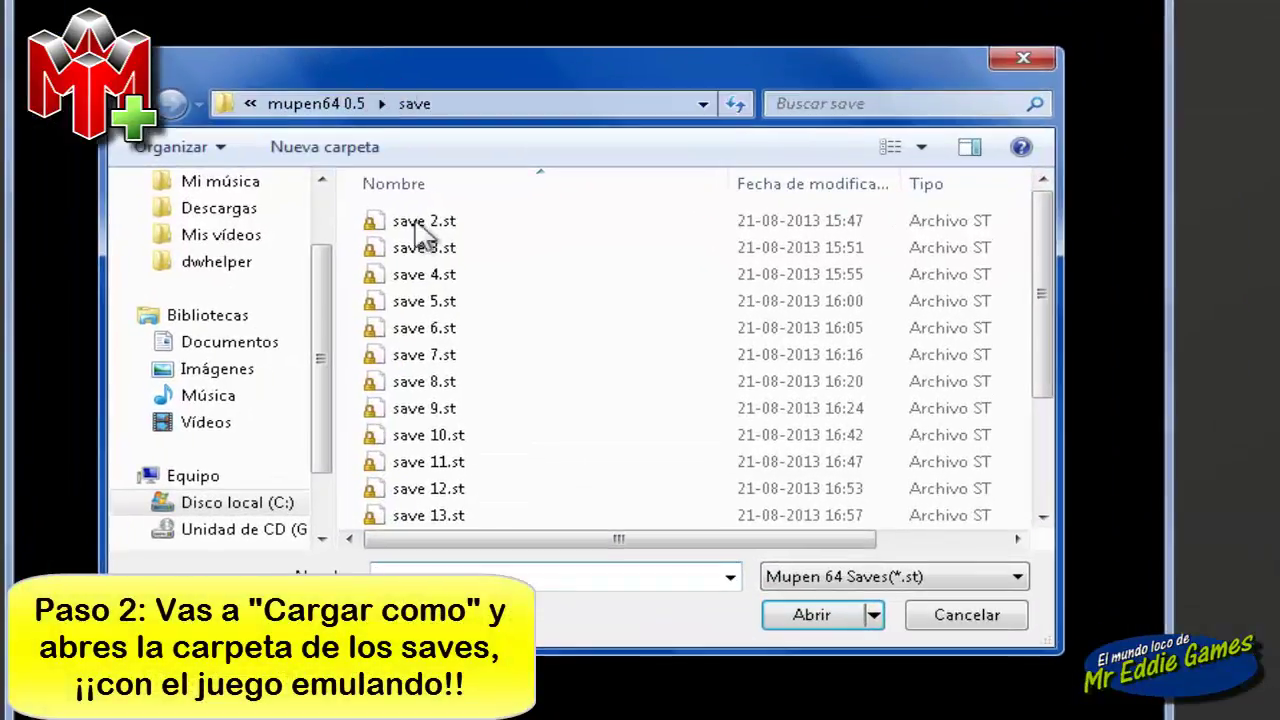
drag(400, 92, 365, 45)
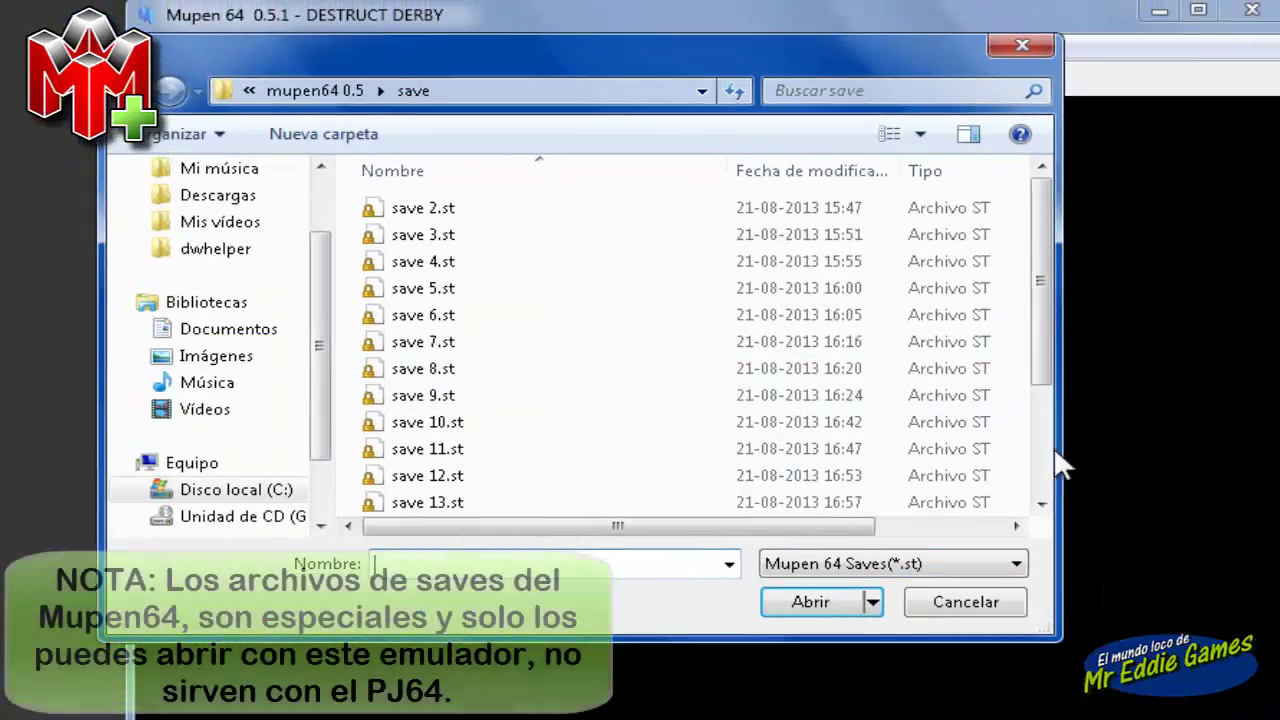
drag(1057, 251, 1056, 448)
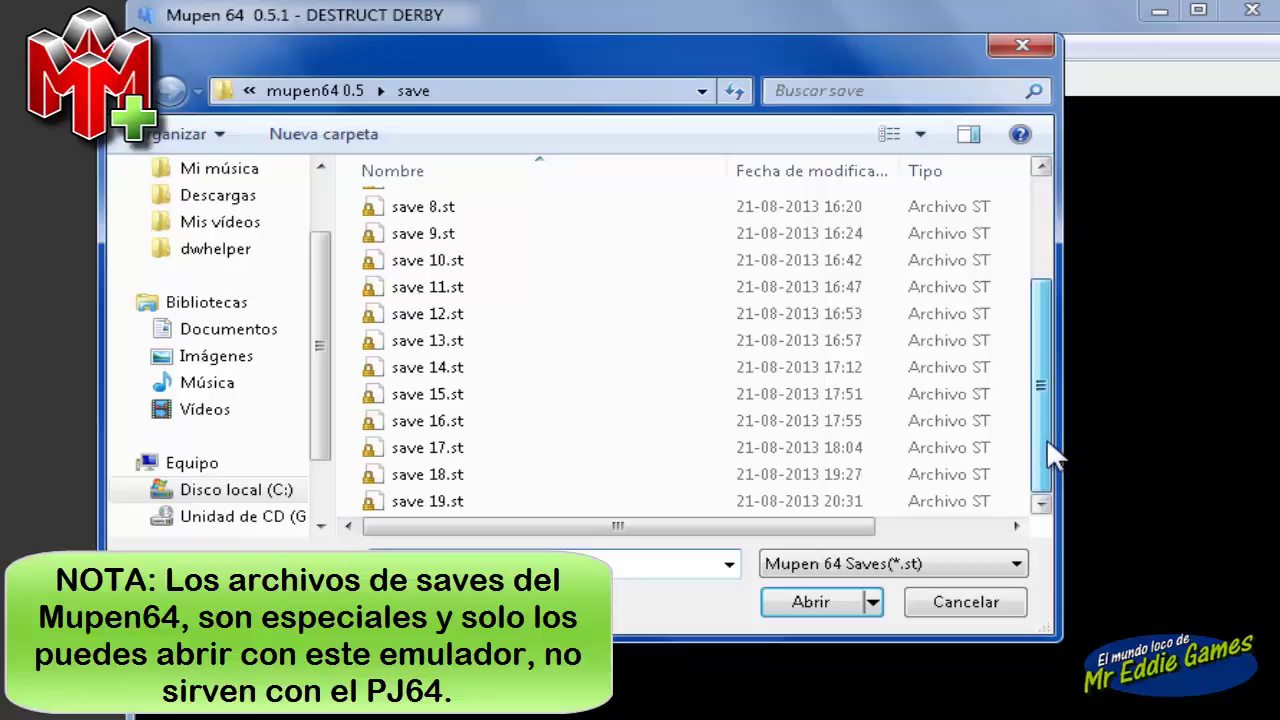
drag(1054, 378, 1053, 200)
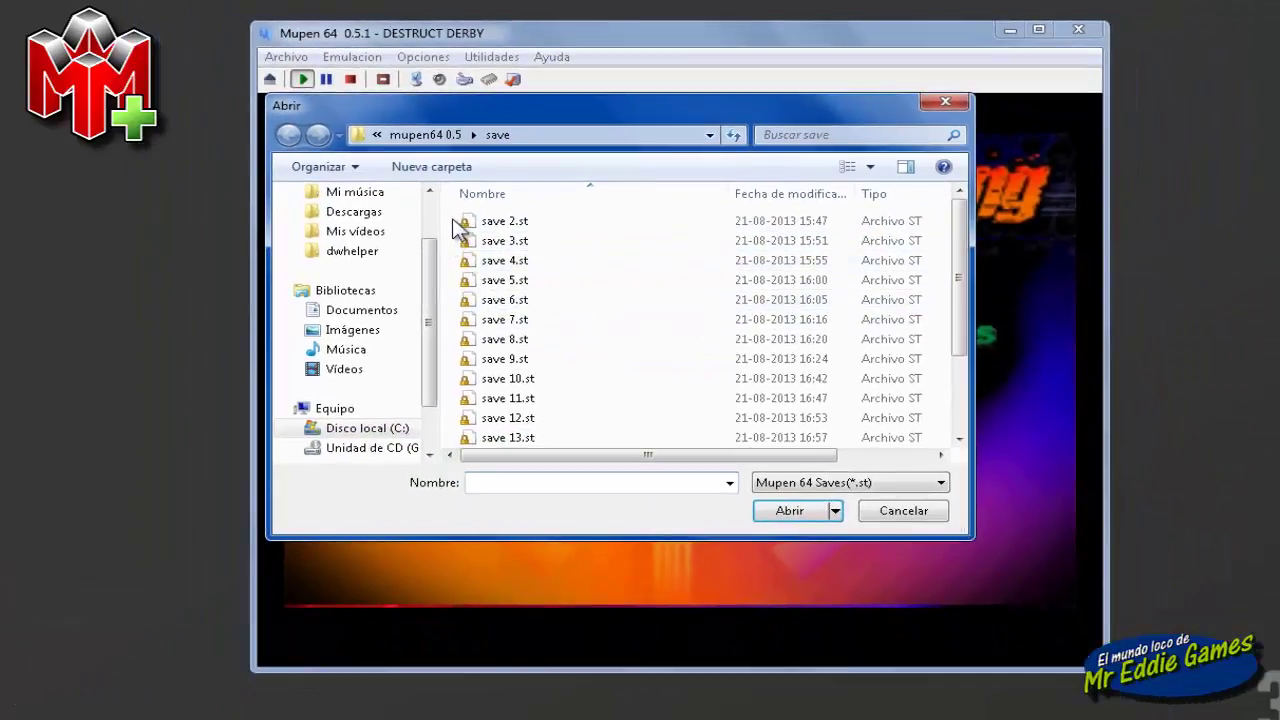
- Try to move save 2.st from the loading dialog to the desktop, and cancel the failed transfer
drag(456, 226, 148, 249)
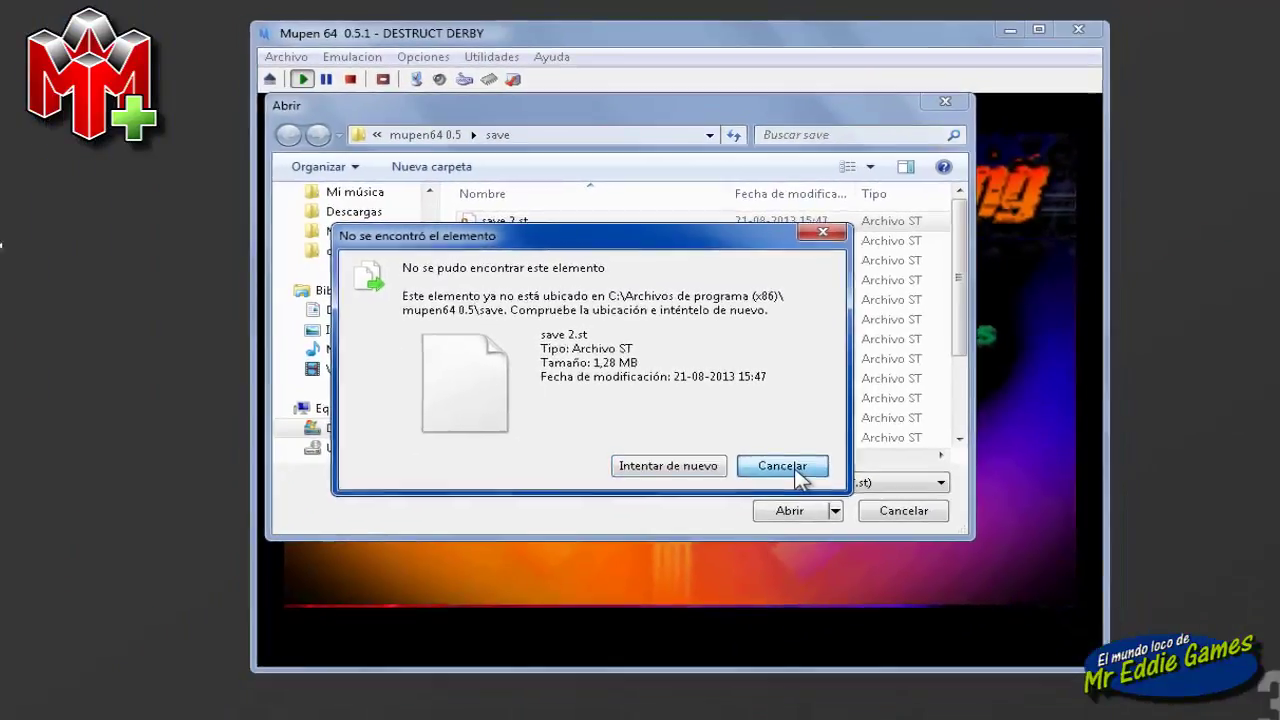
click(796, 470)
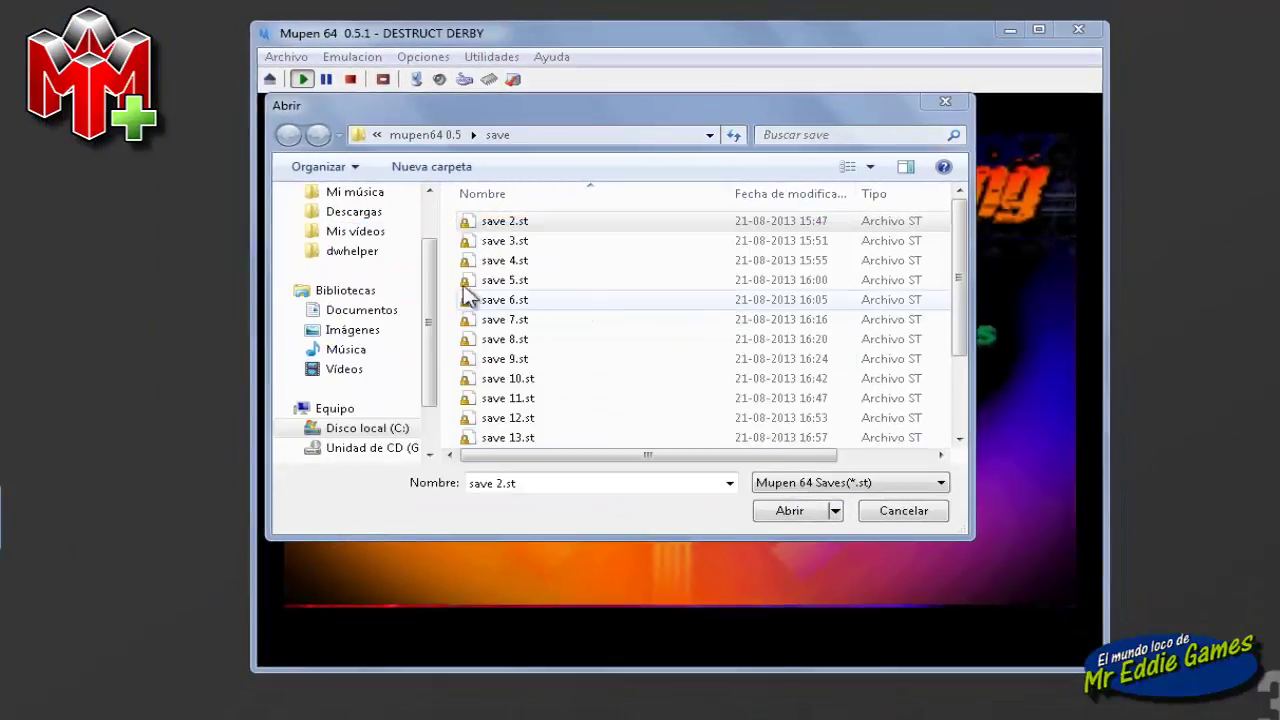
scroll(452, 240, down, 2)
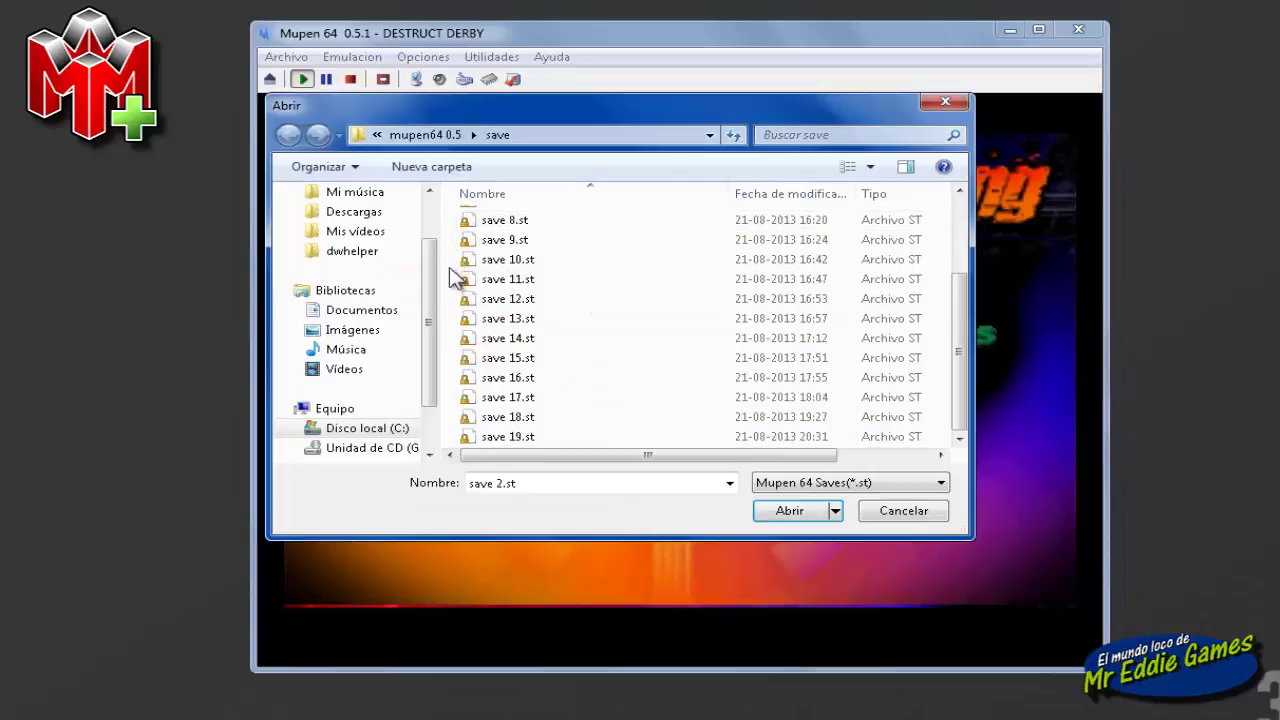
scroll(452, 278, up, 2)
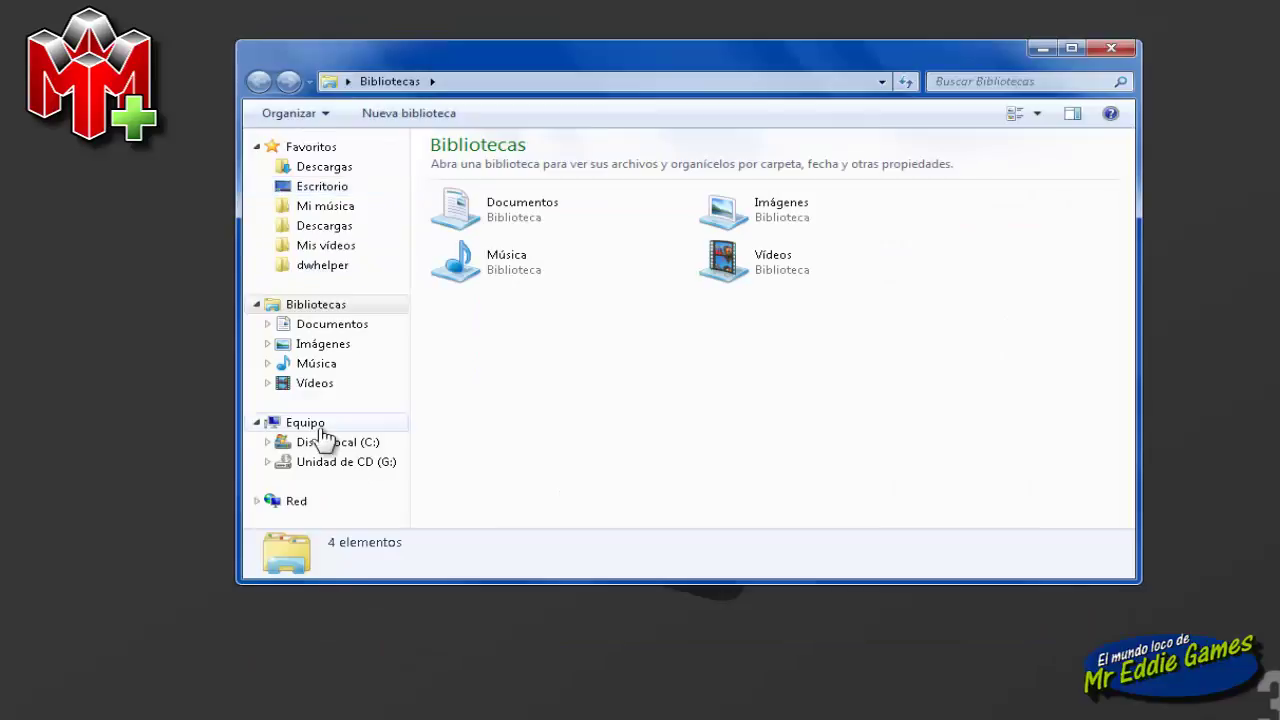
- Inspect the save folder of mupen64 0.5 under Archivos de programa (x86) on drive C, then close the file browser
click(327, 441)
double_click(525, 189)
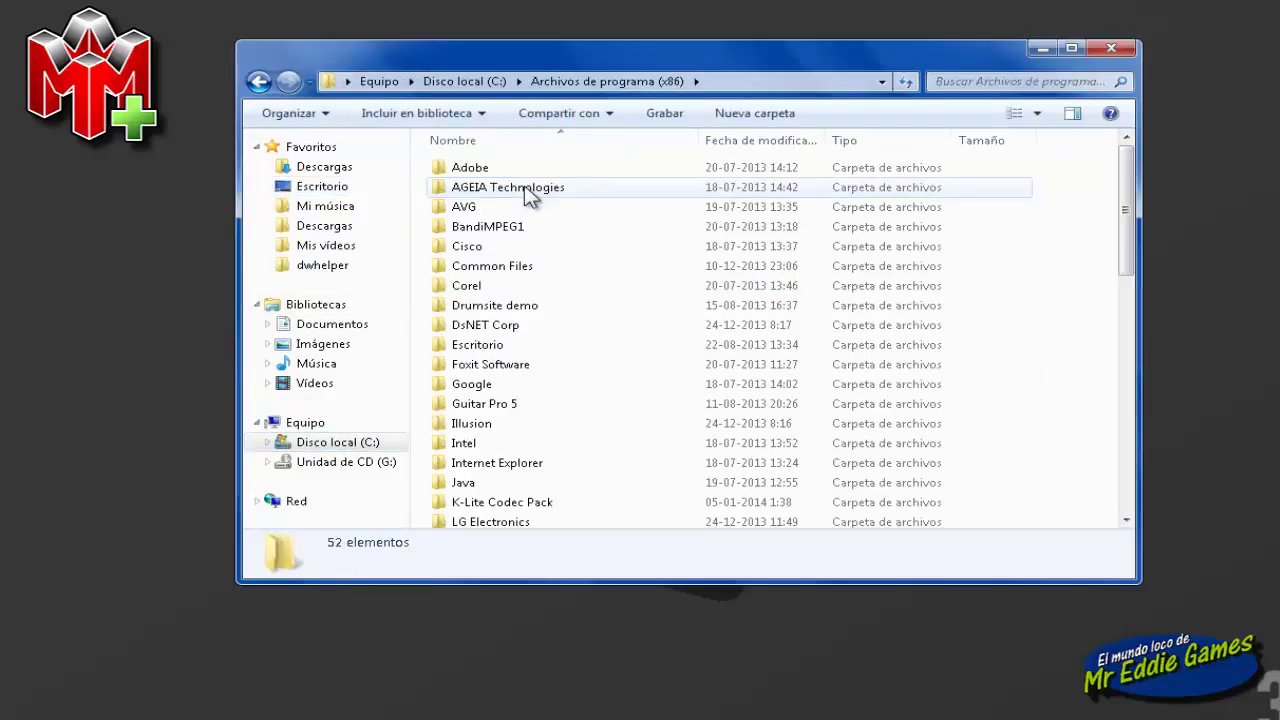
scroll(531, 346, down, 11)
scroll(537, 366, up, 4)
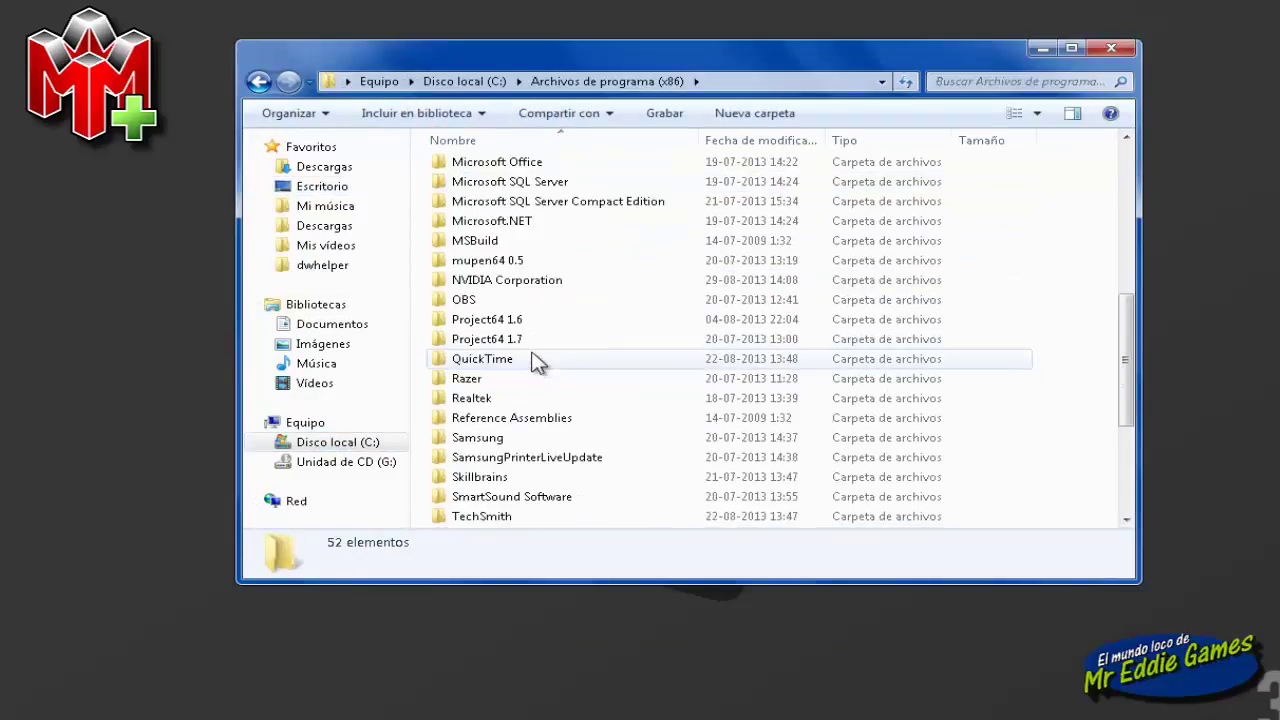
double_click(488, 262)
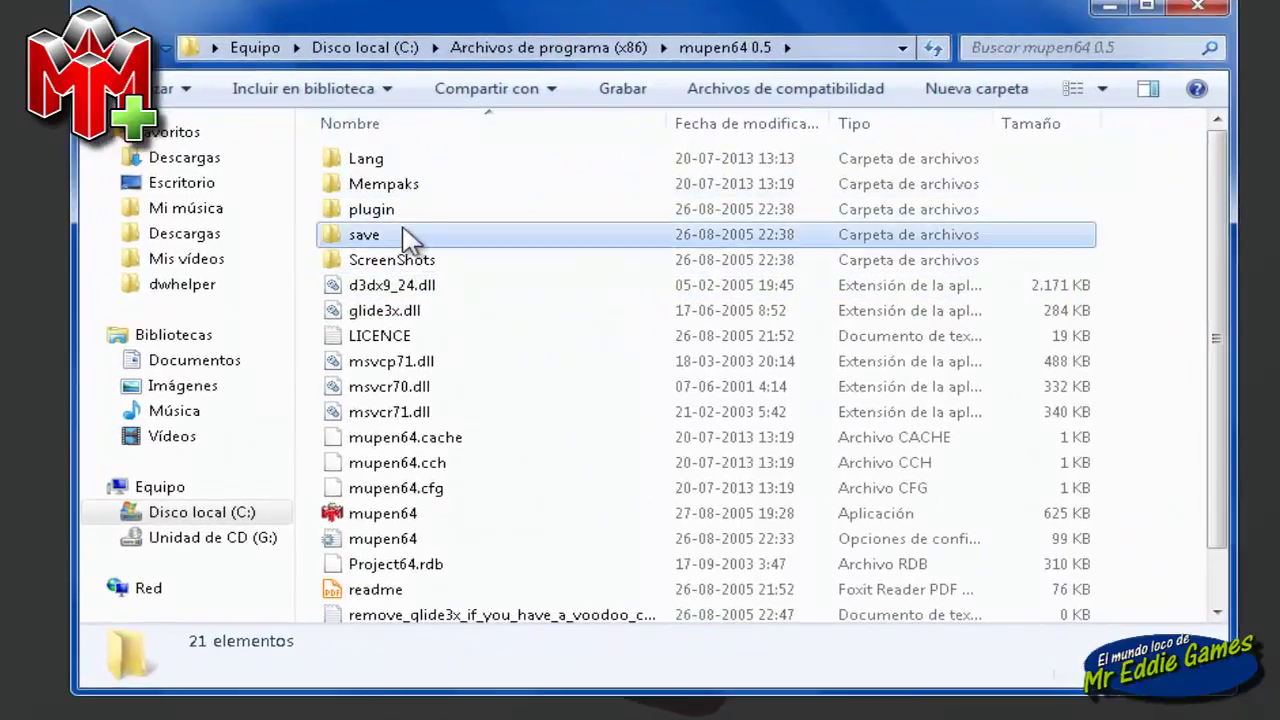
double_click(410, 240)
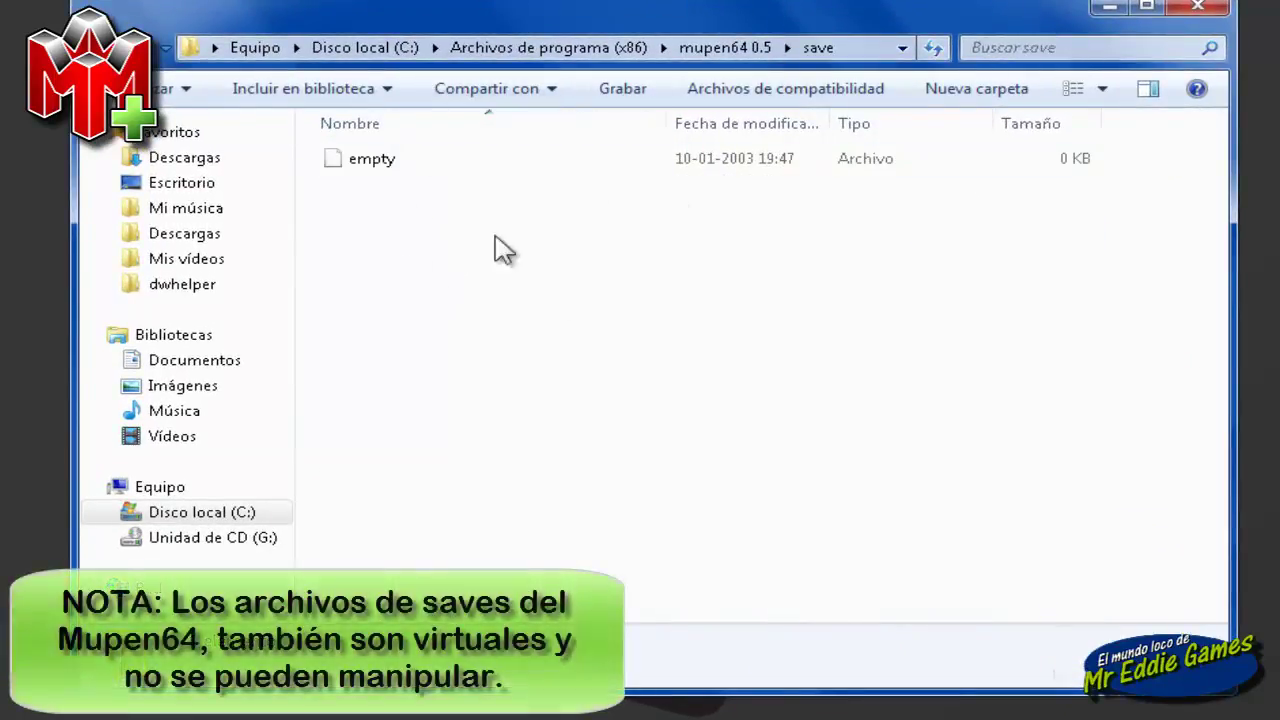
click(728, 50)
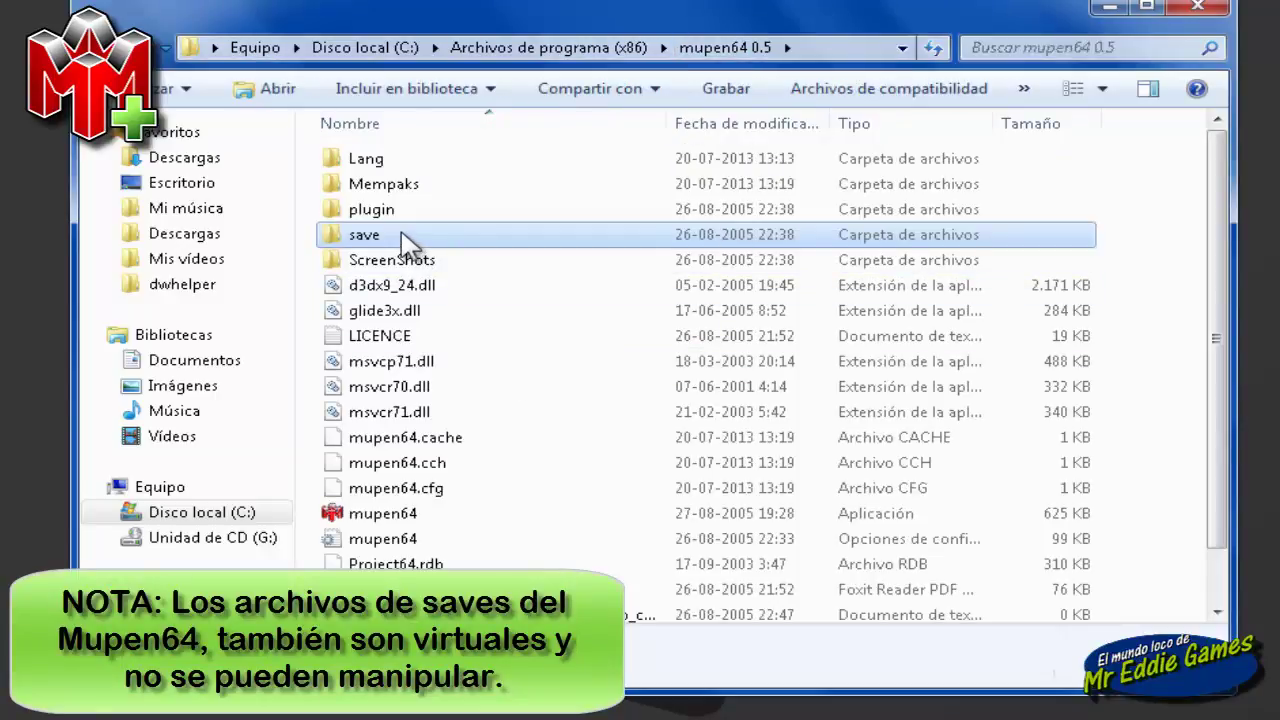
double_click(405, 238)
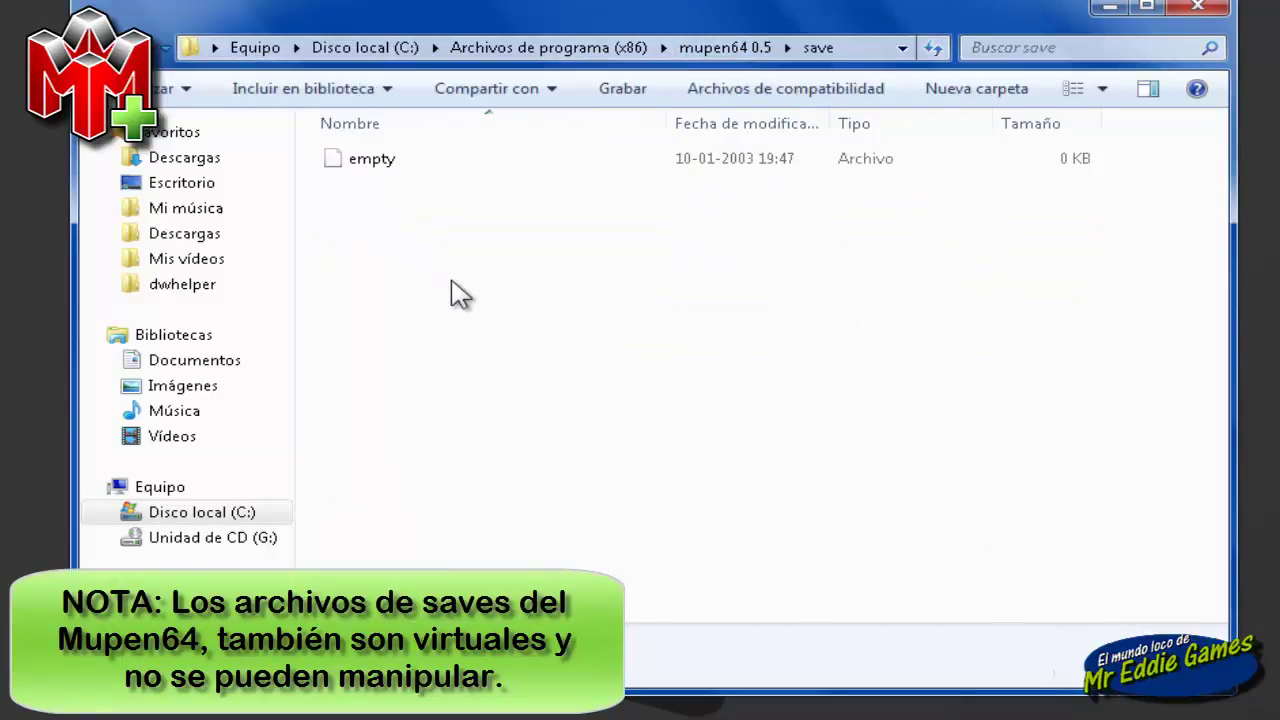
click(1205, 10)
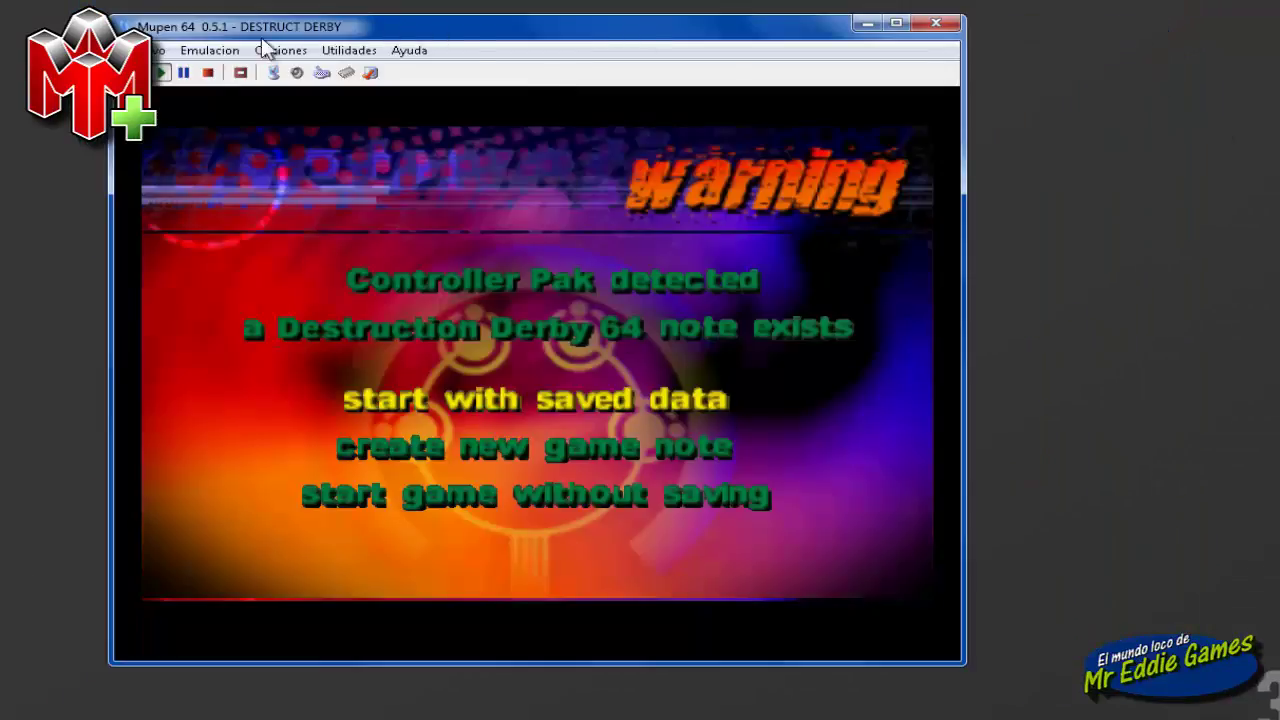
- Reopen the Cargar Como dialog in Mupen 64 and send save 2.st to the Documentos folder
click(210, 50)
click(238, 183)
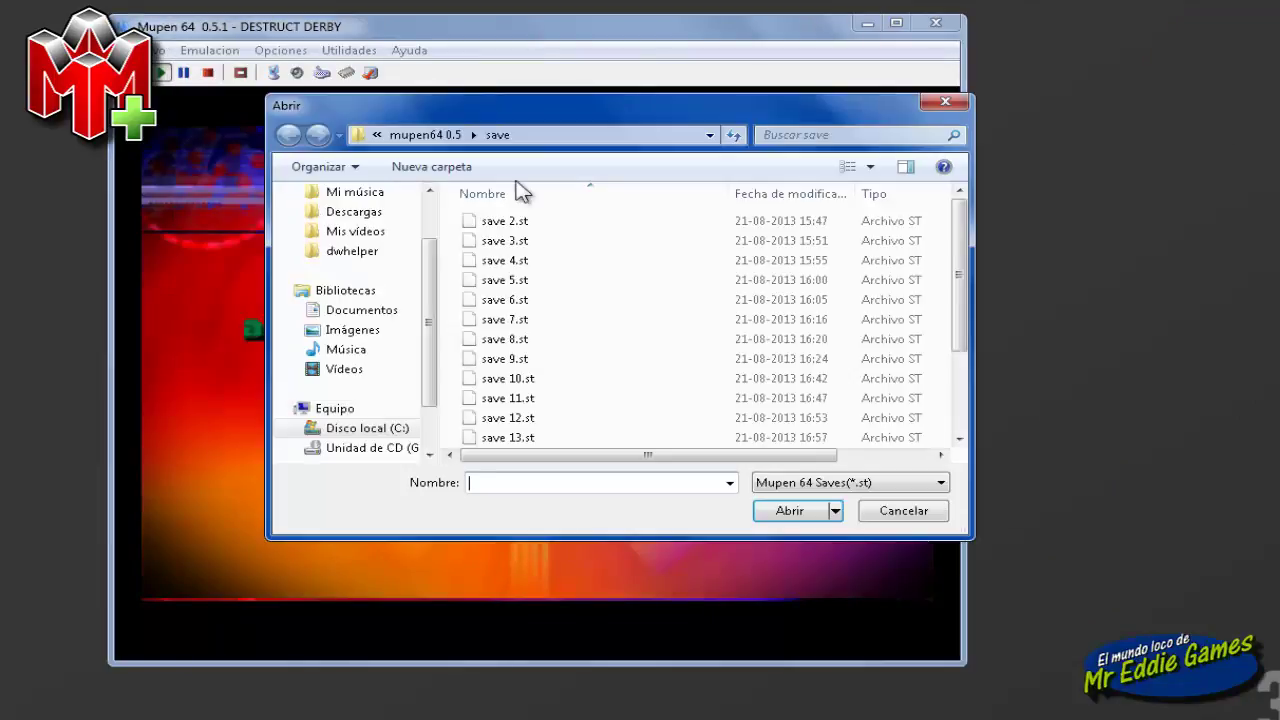
drag(602, 101, 506, 82)
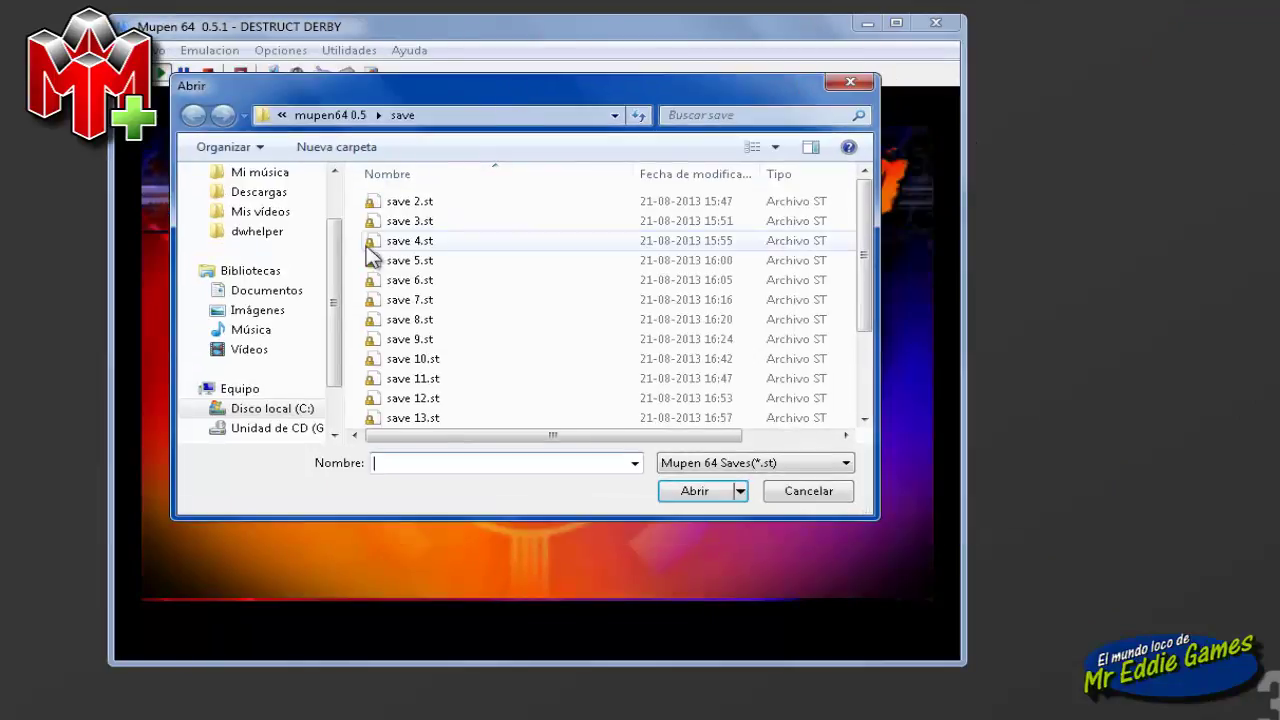
click(398, 201)
right_click(398, 201)
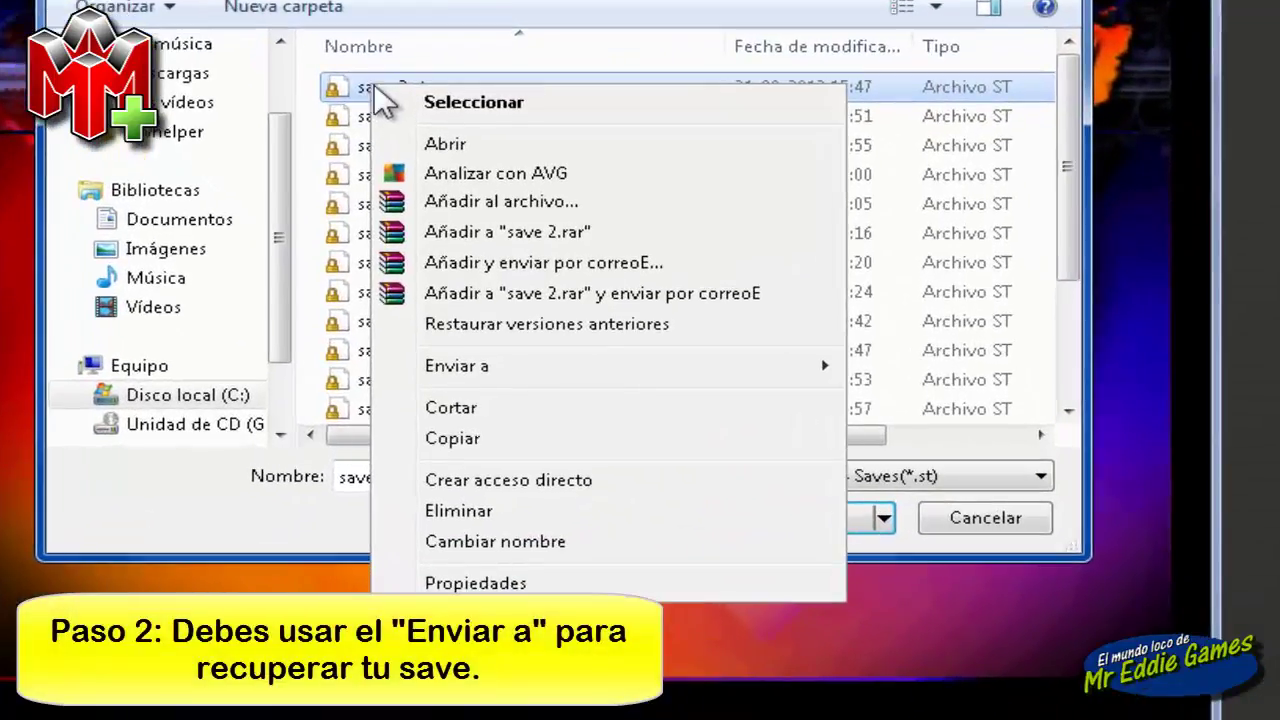
mouse_move(677, 371)
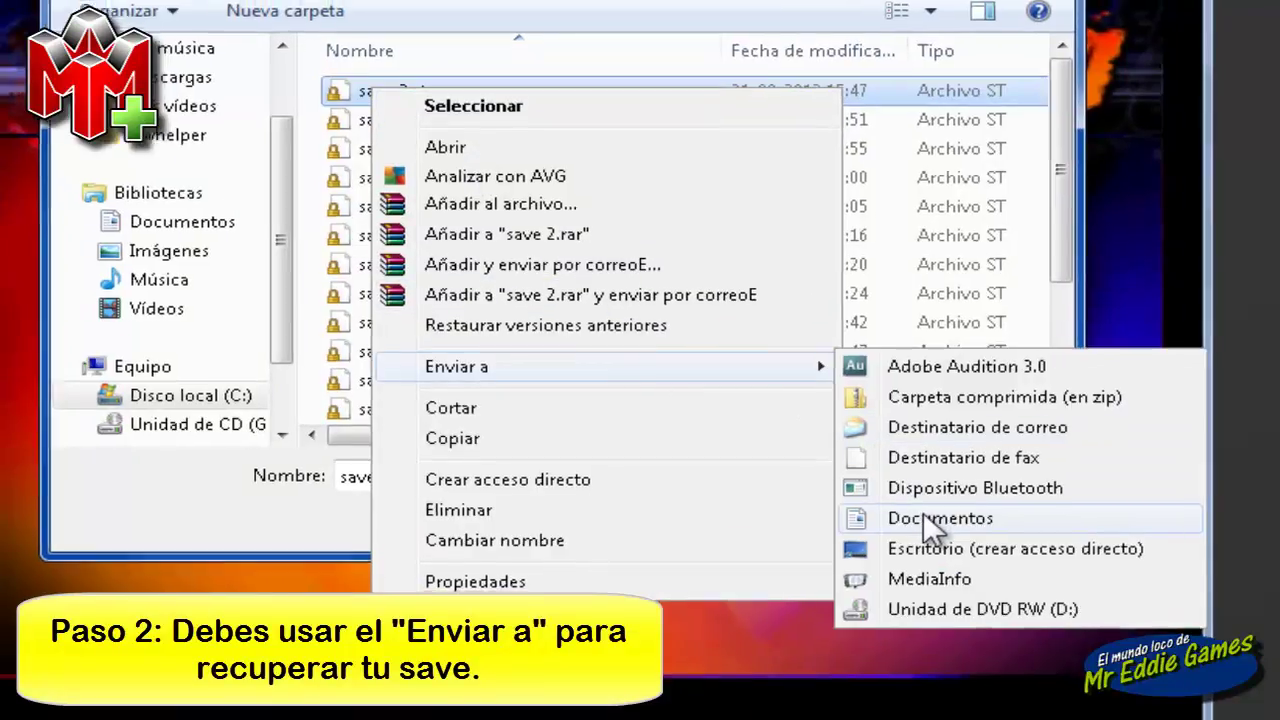
click(930, 520)
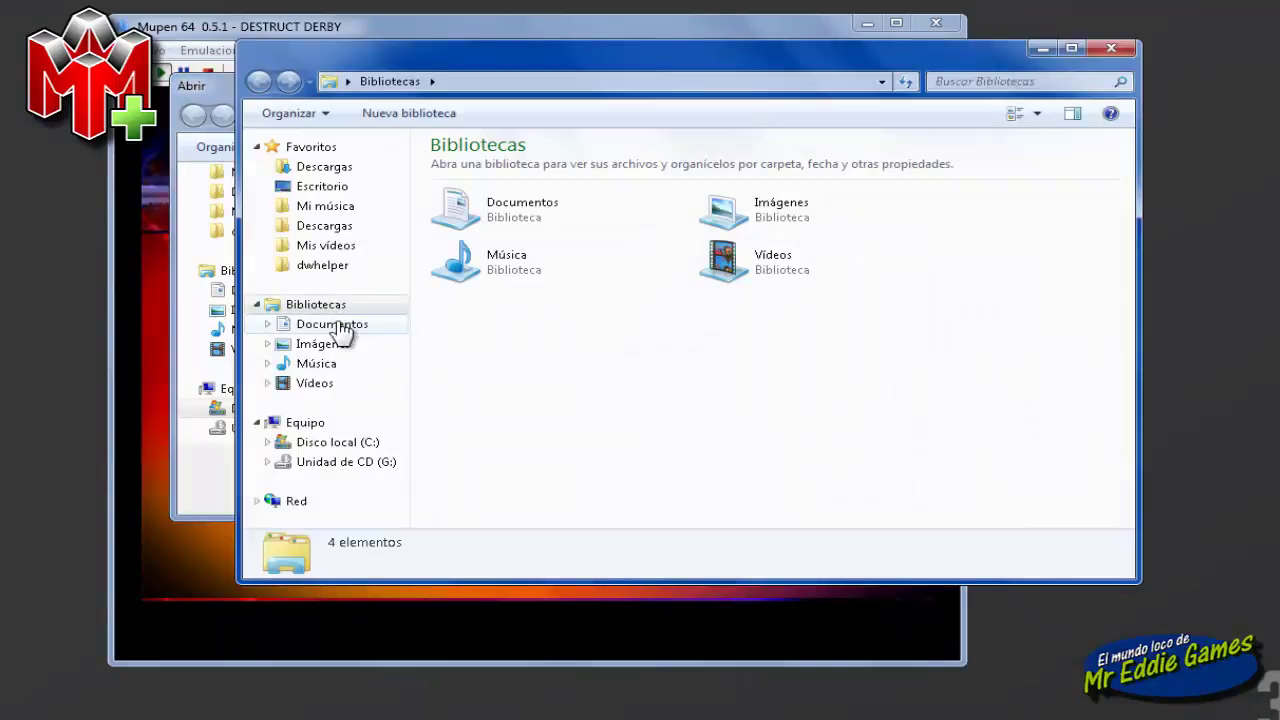
- Check the recovered save 2.st in the Documentos library and select it together with the Racer 7 and Racer 9 archives
click(335, 324)
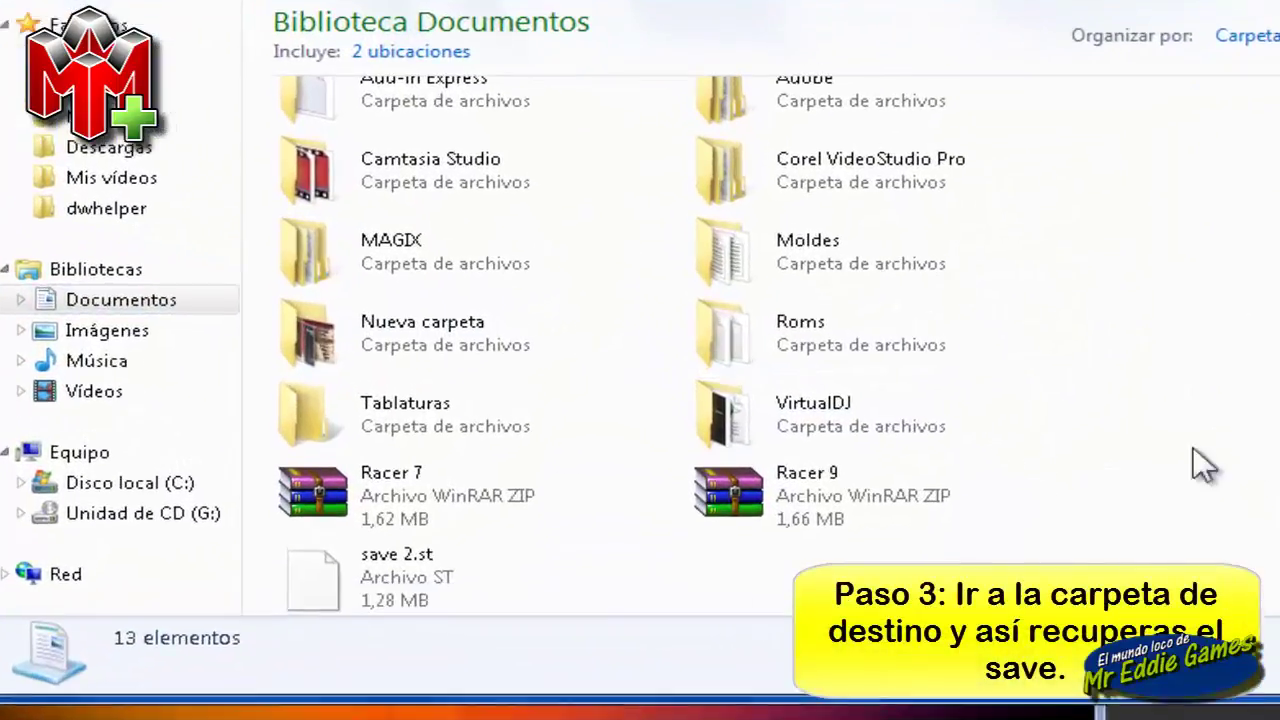
click(620, 518)
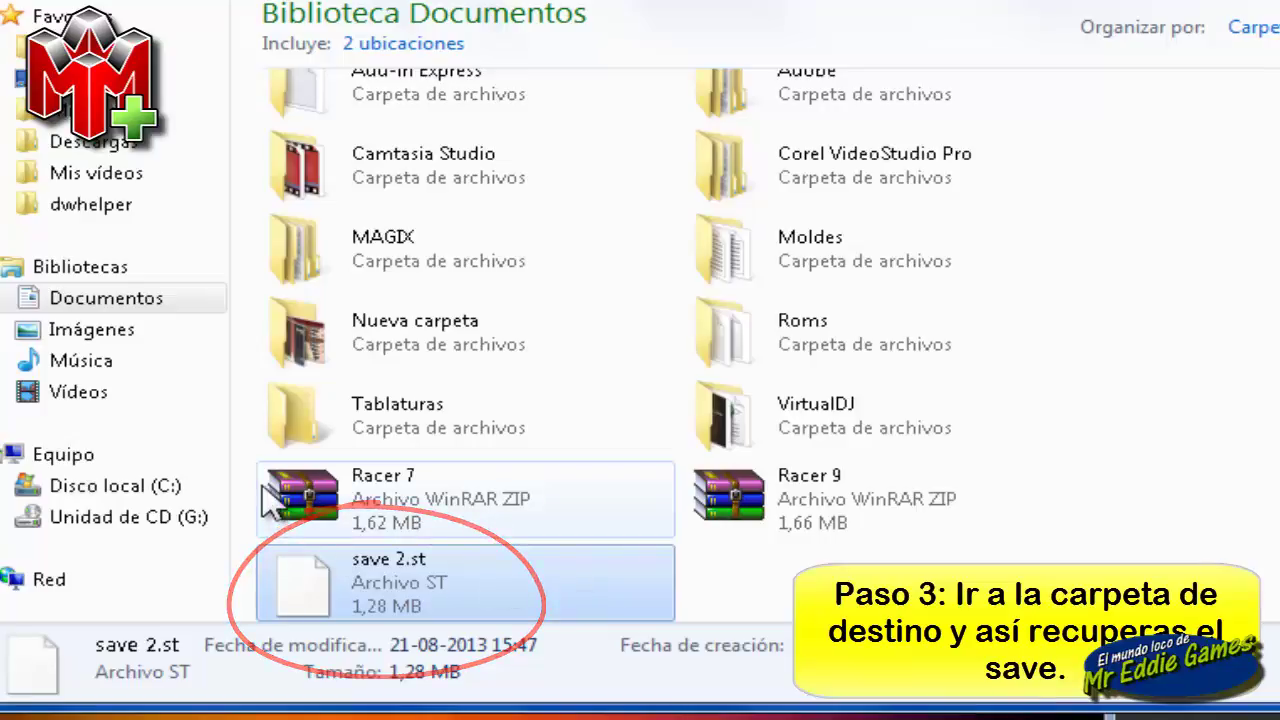
drag(244, 474, 1040, 582)
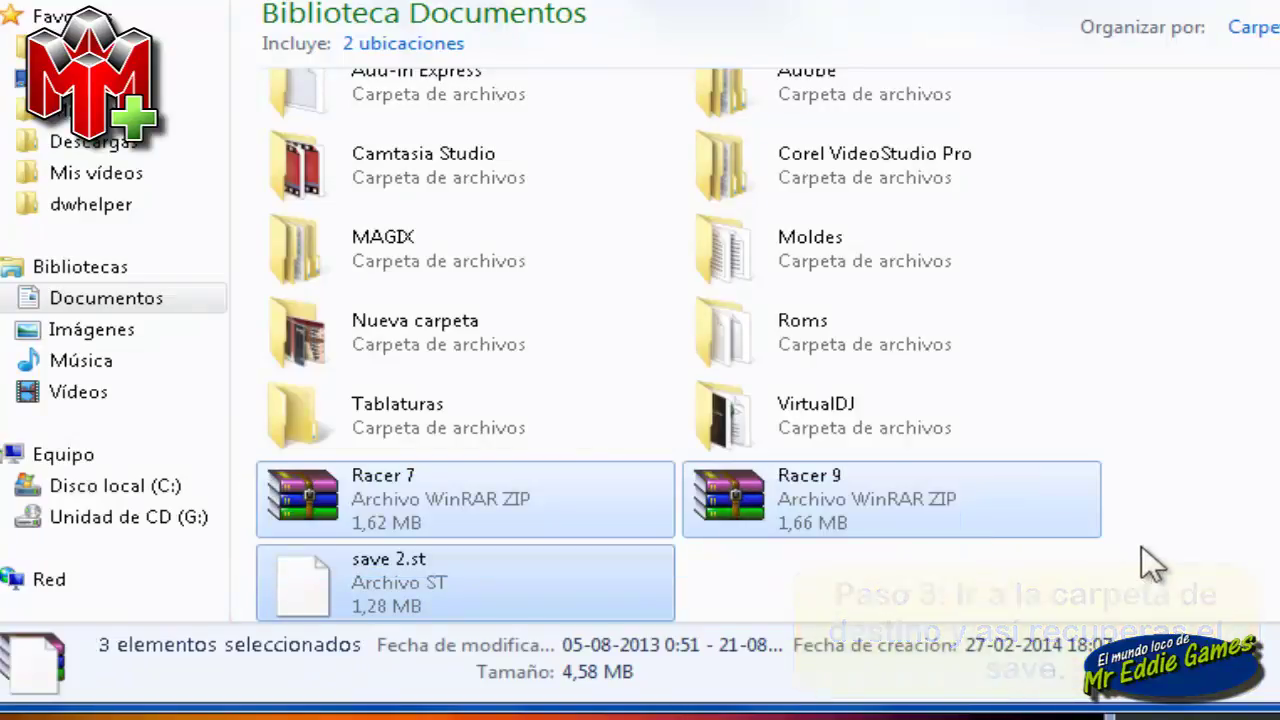
- Deselect the files, close the Documentos library window, and cancel the save-loading dialog in Mupen 64
click(1225, 520)
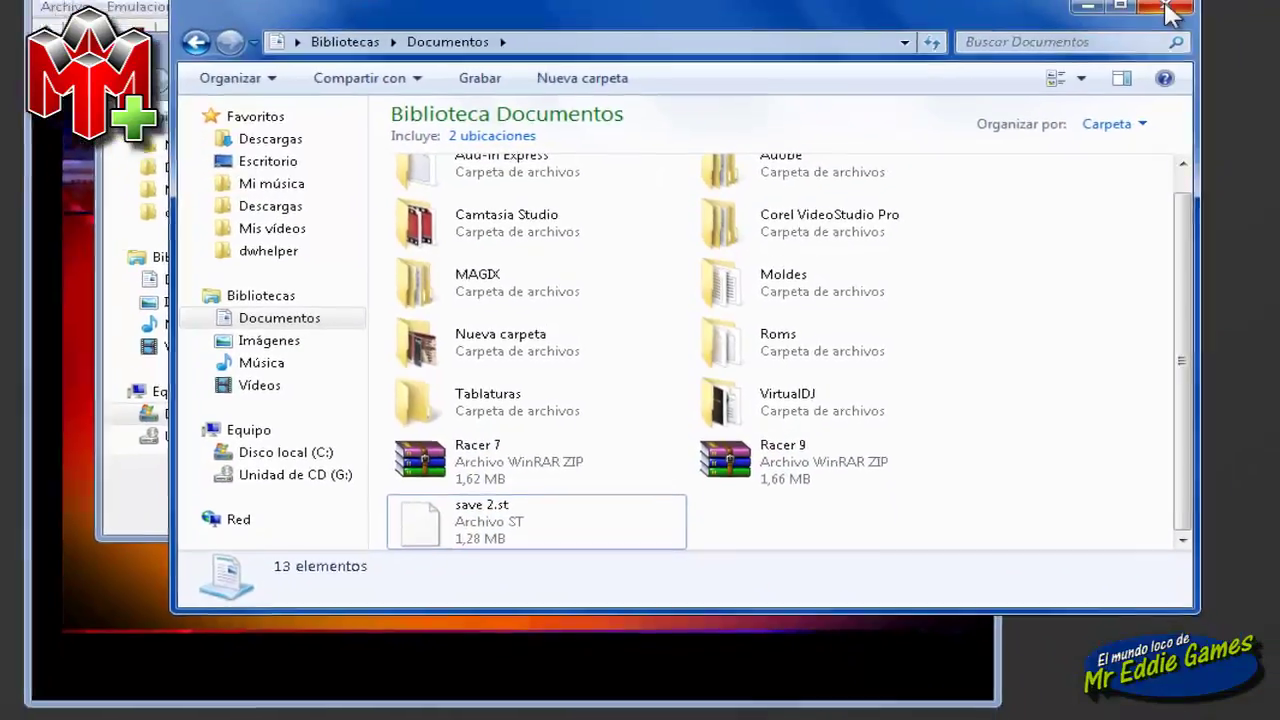
click(1168, 10)
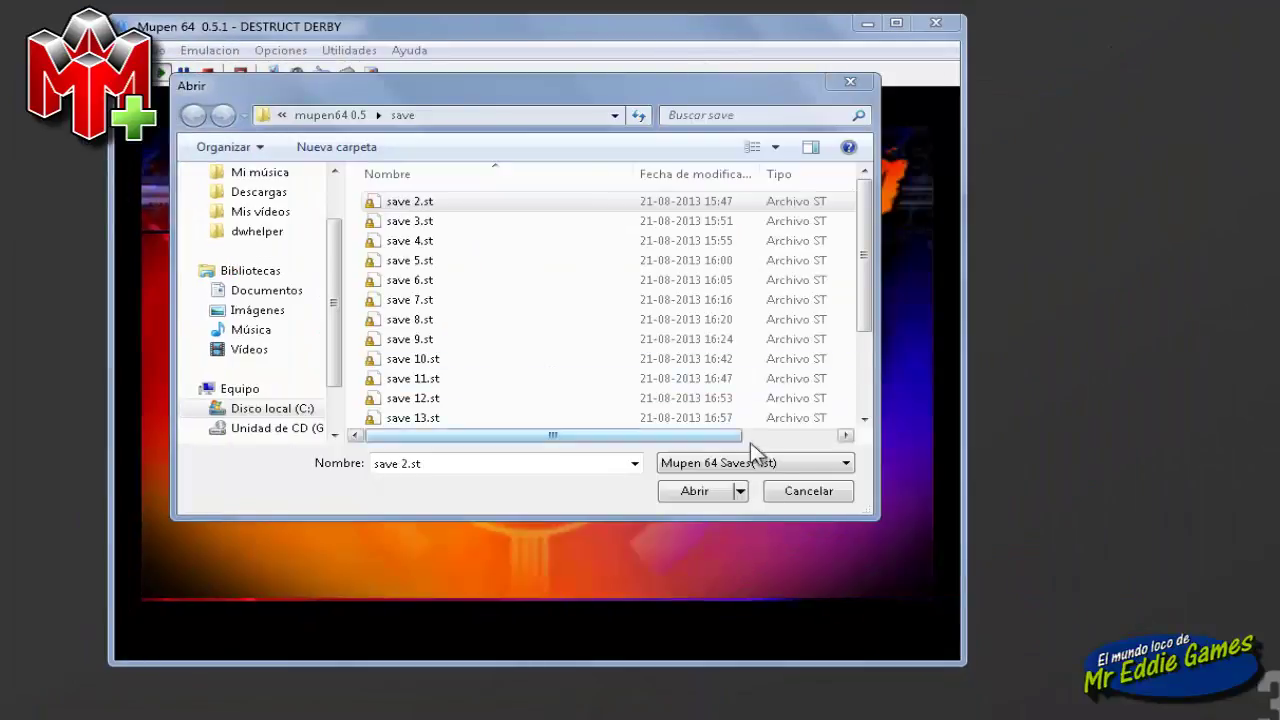
click(840, 508)
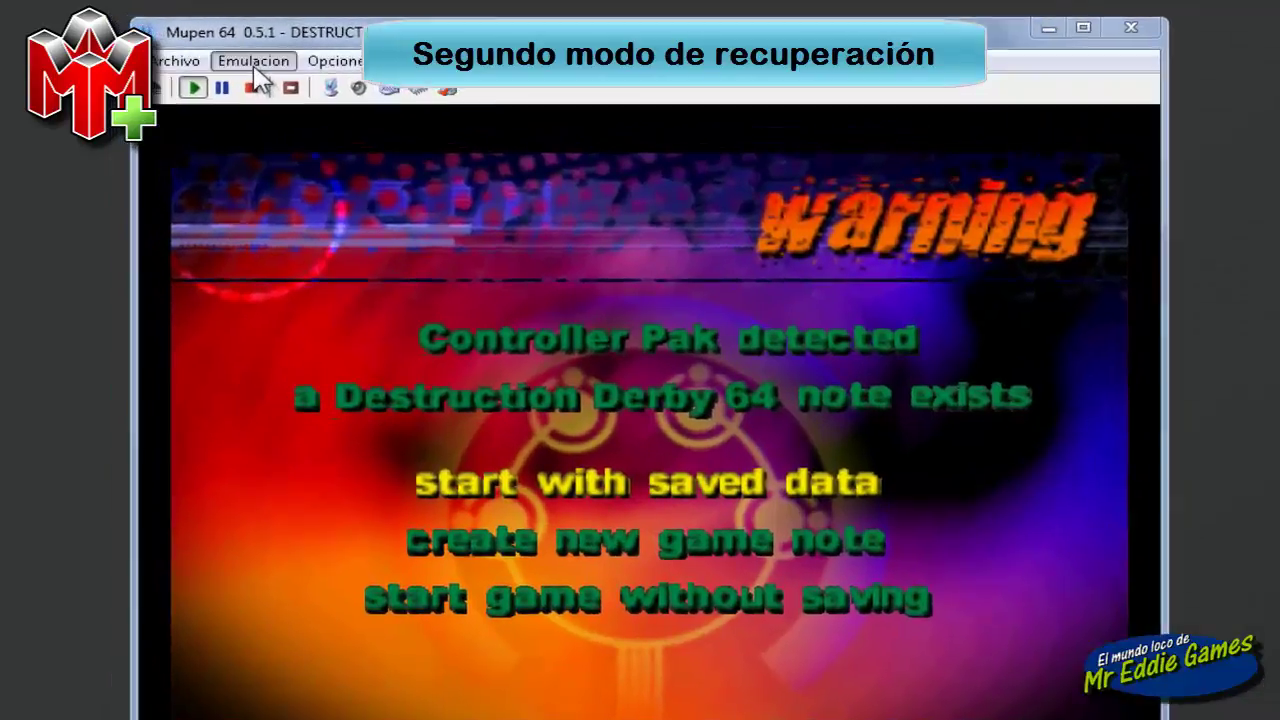
- Open Mupen 64's Guardar Como dialog and create a new folder, Nueva carpeta (2), in the Documentos library as the save destination
click(254, 63)
click(247, 176)
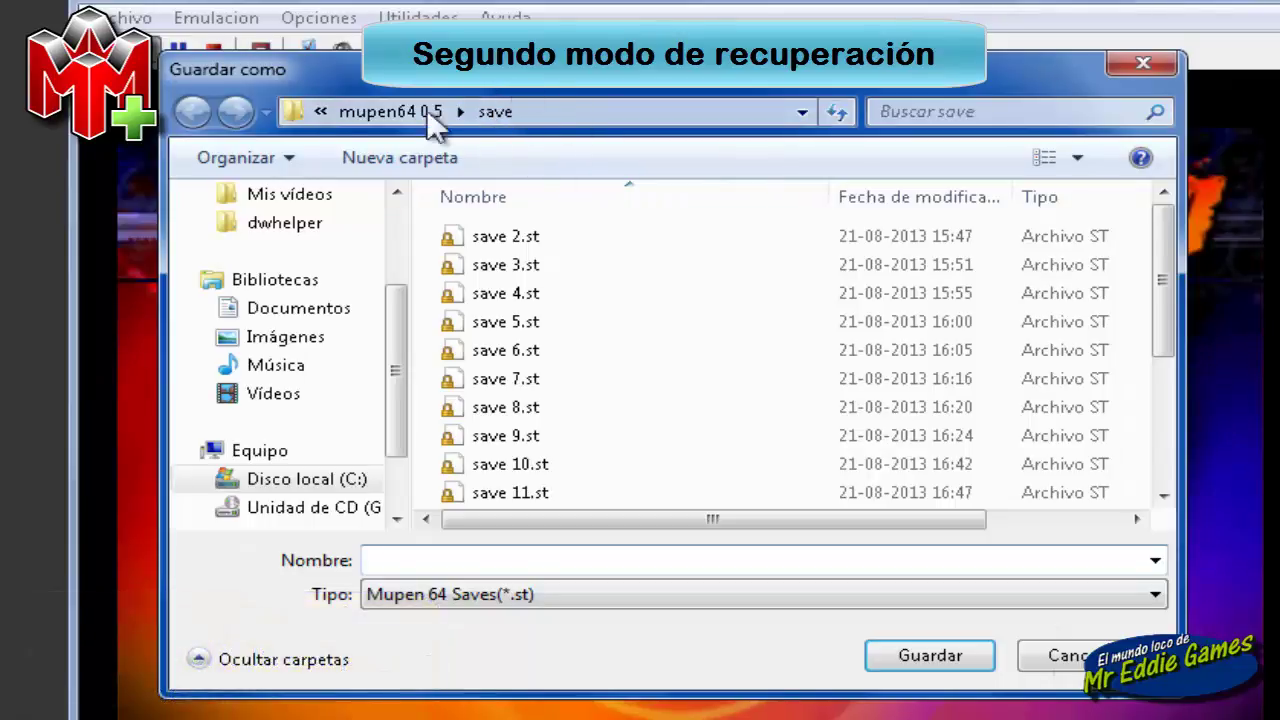
click(352, 318)
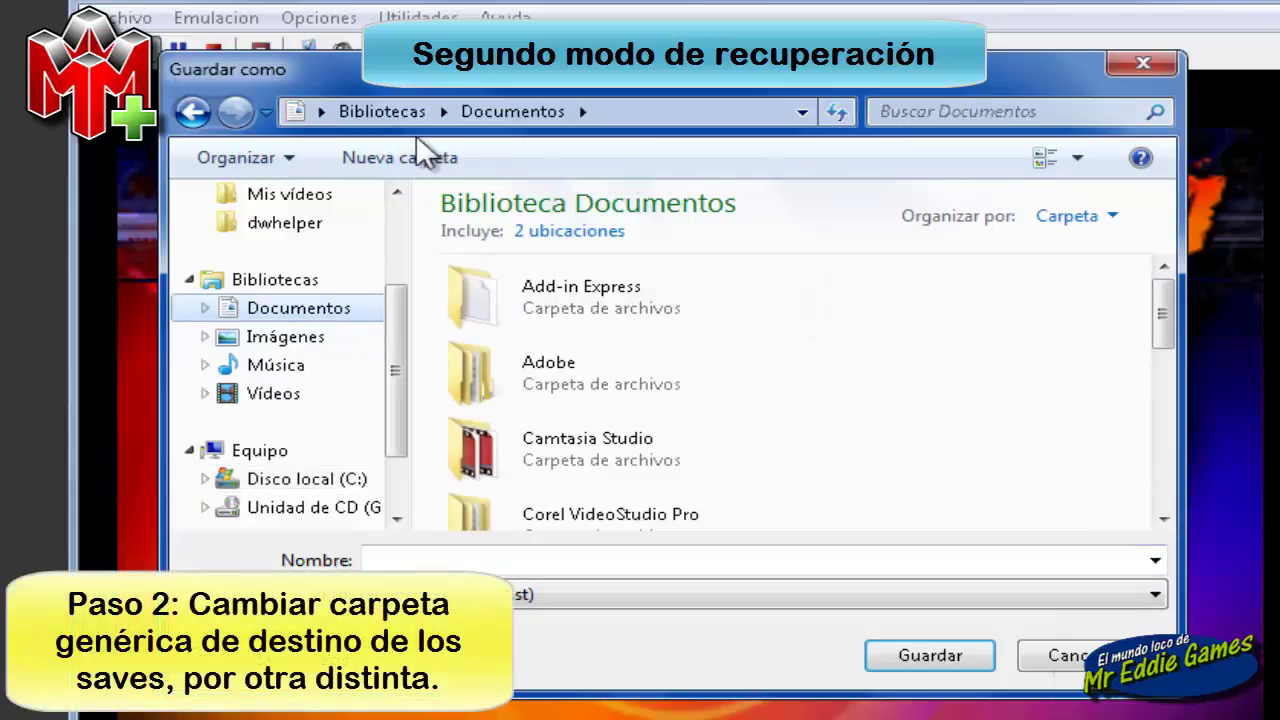
click(365, 158)
click(1010, 455)
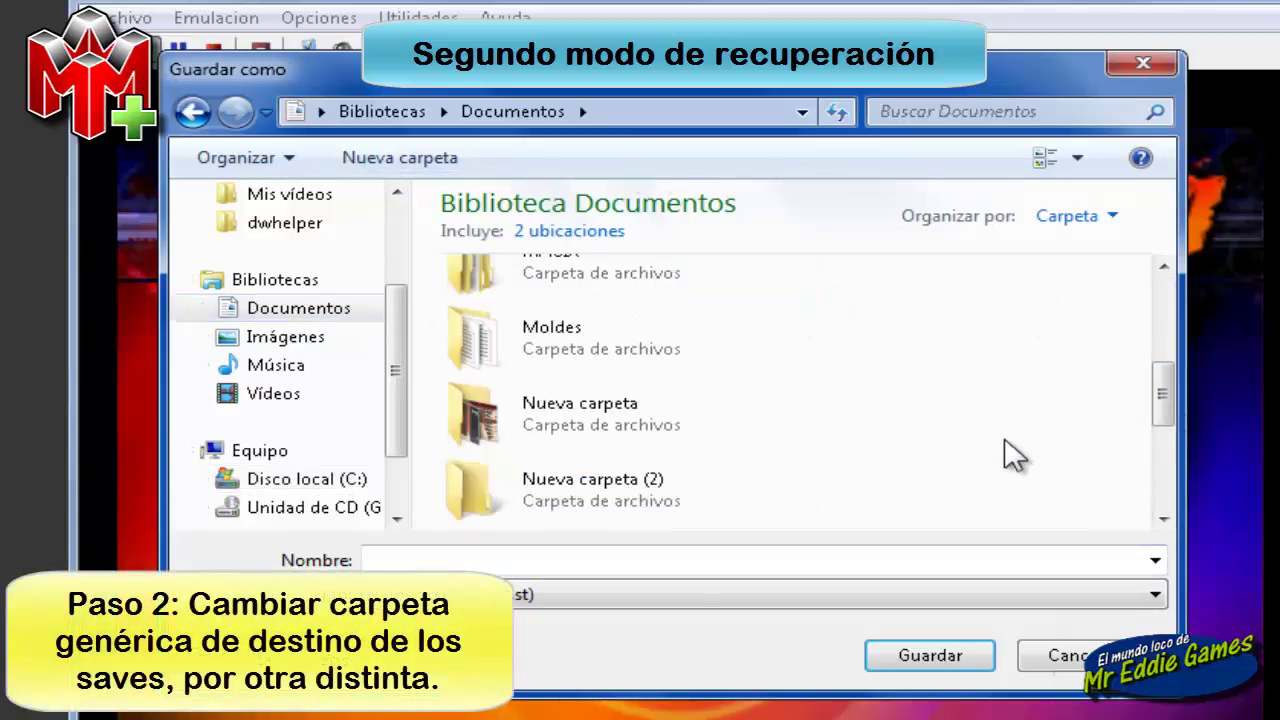
click(616, 516)
double_click(618, 505)
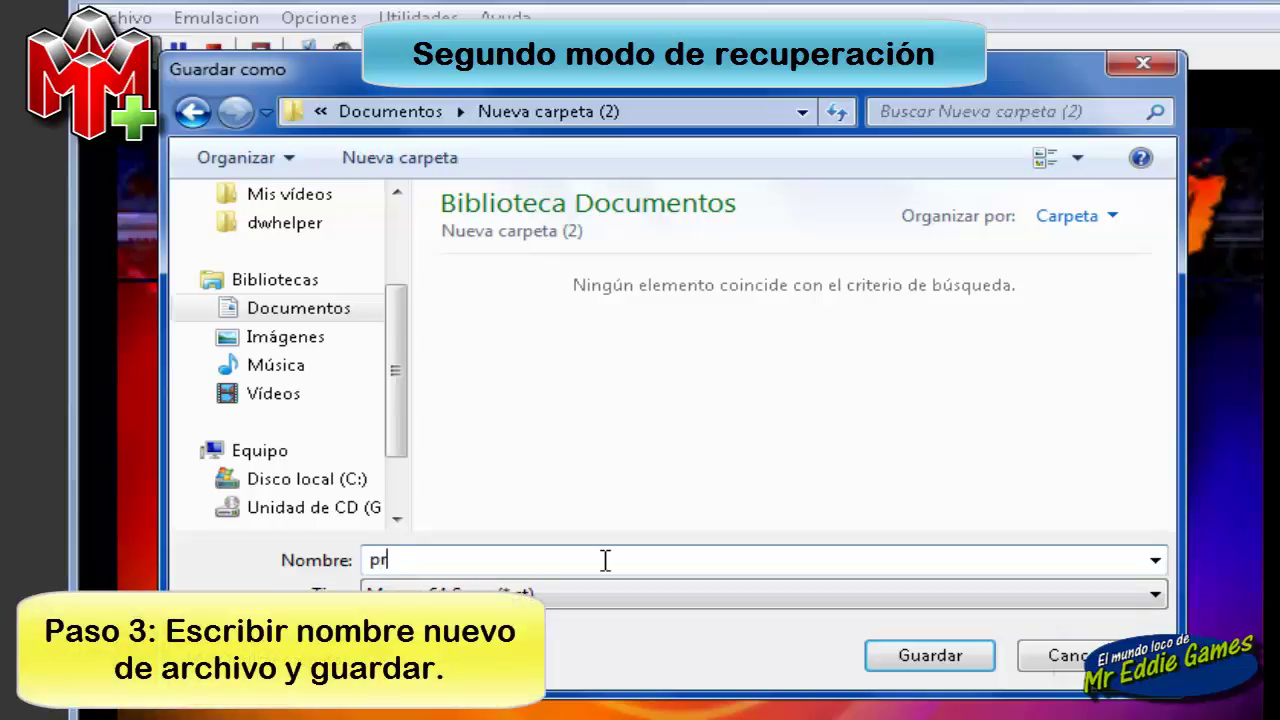
- Name the saved game prueba 1 and save it in Nueva carpeta (2)
click(605, 560)
text(prueba 1)
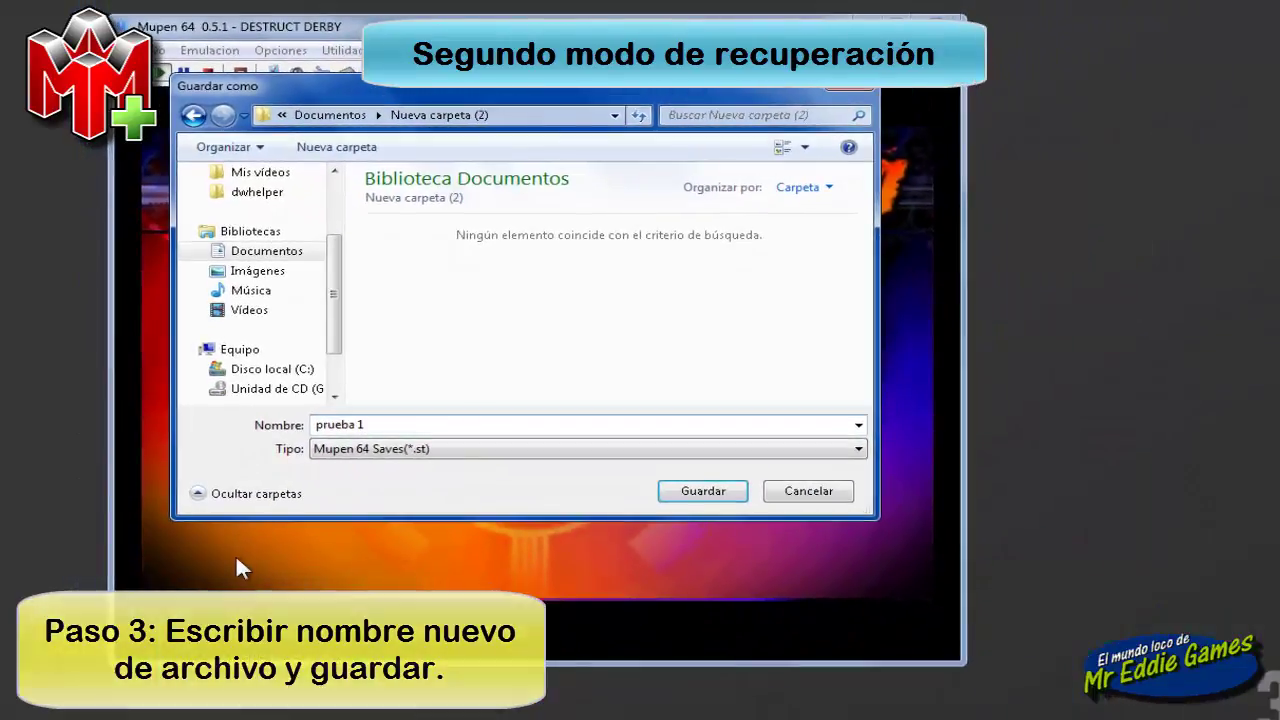
click(710, 492)
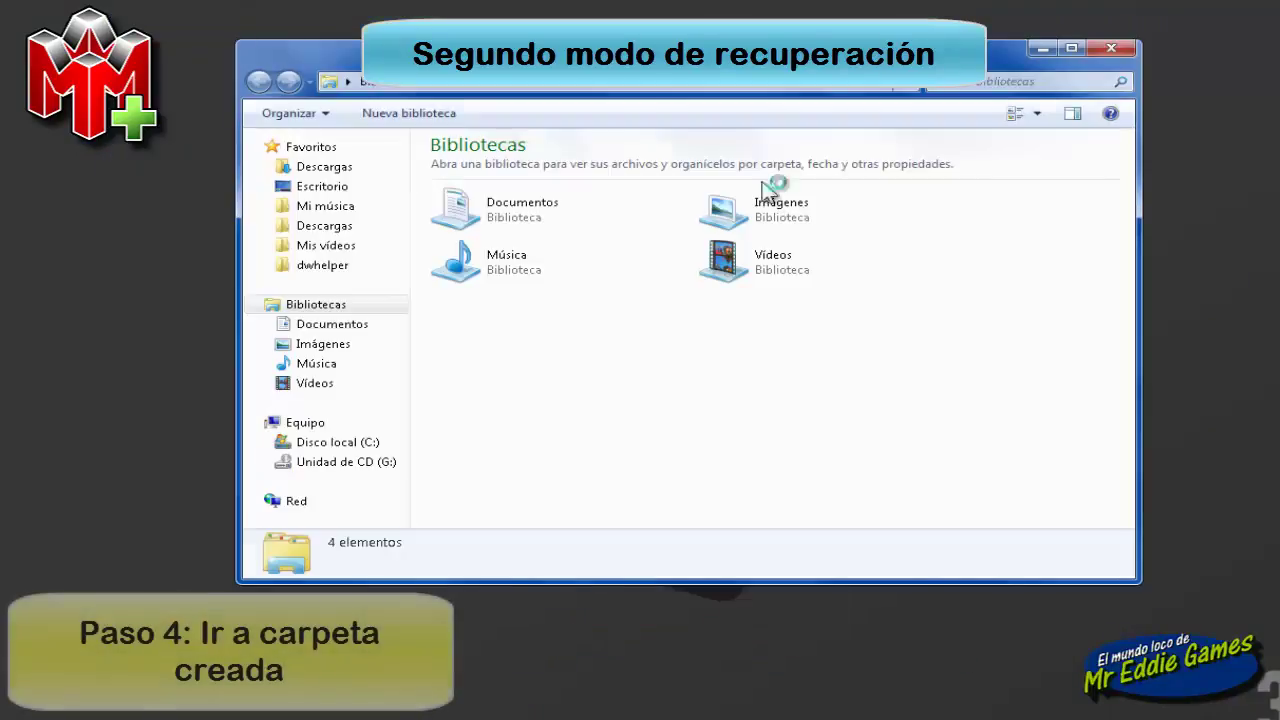
- Open Nueva carpeta (2) from the Documentos library in the file browser and select the prueba 1 file
click(348, 343)
click(348, 328)
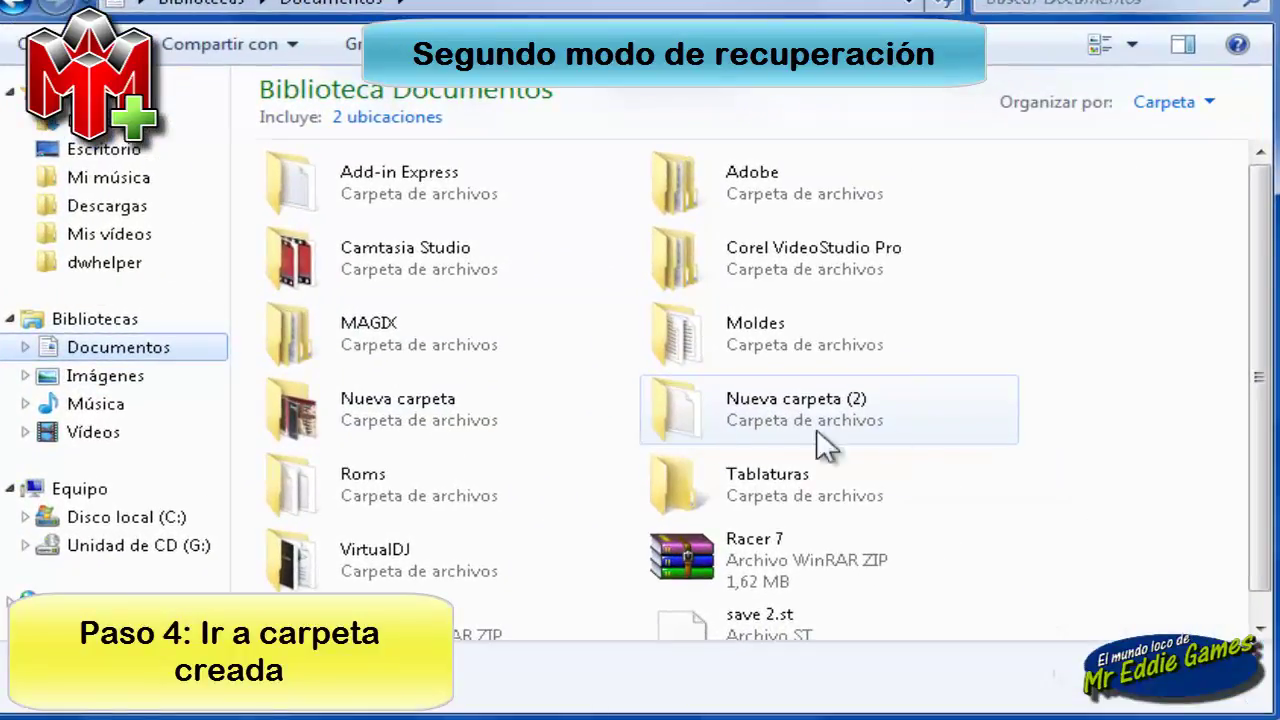
double_click(838, 412)
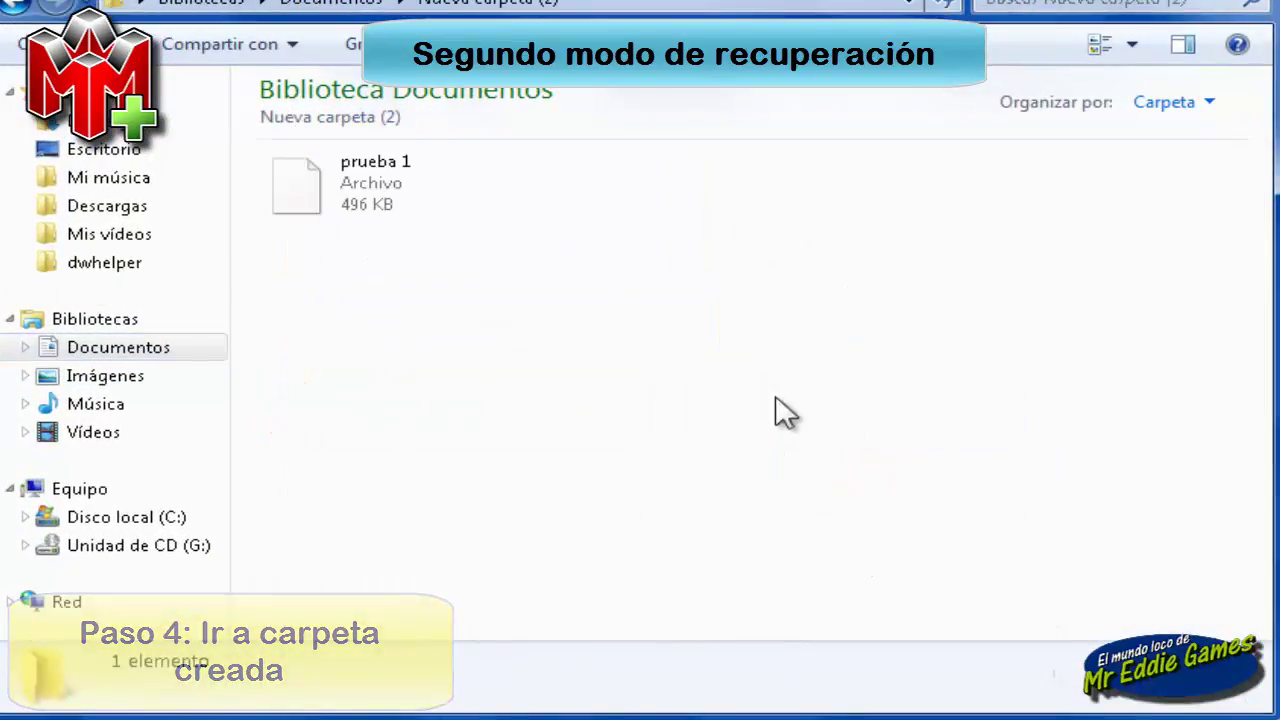
click(352, 205)
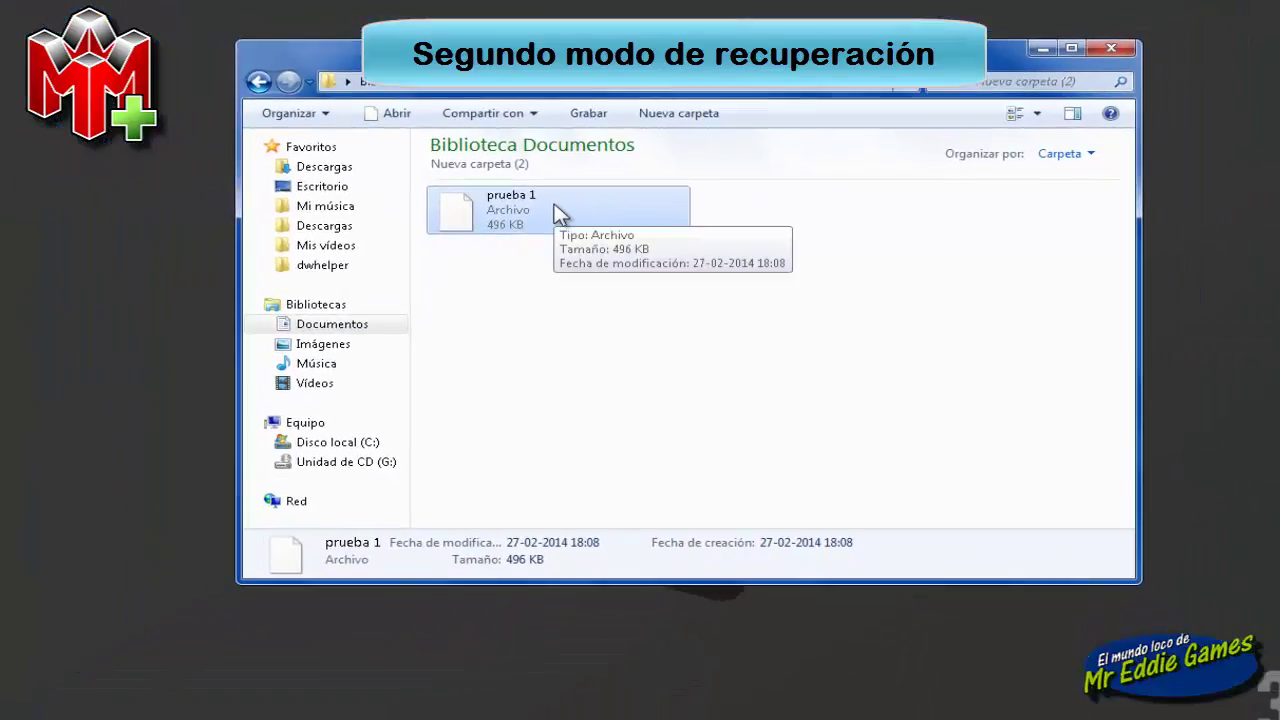
- Rename the prueba 1 file as prueba 1.st to add the save extension
mouse_move(1147, 178)
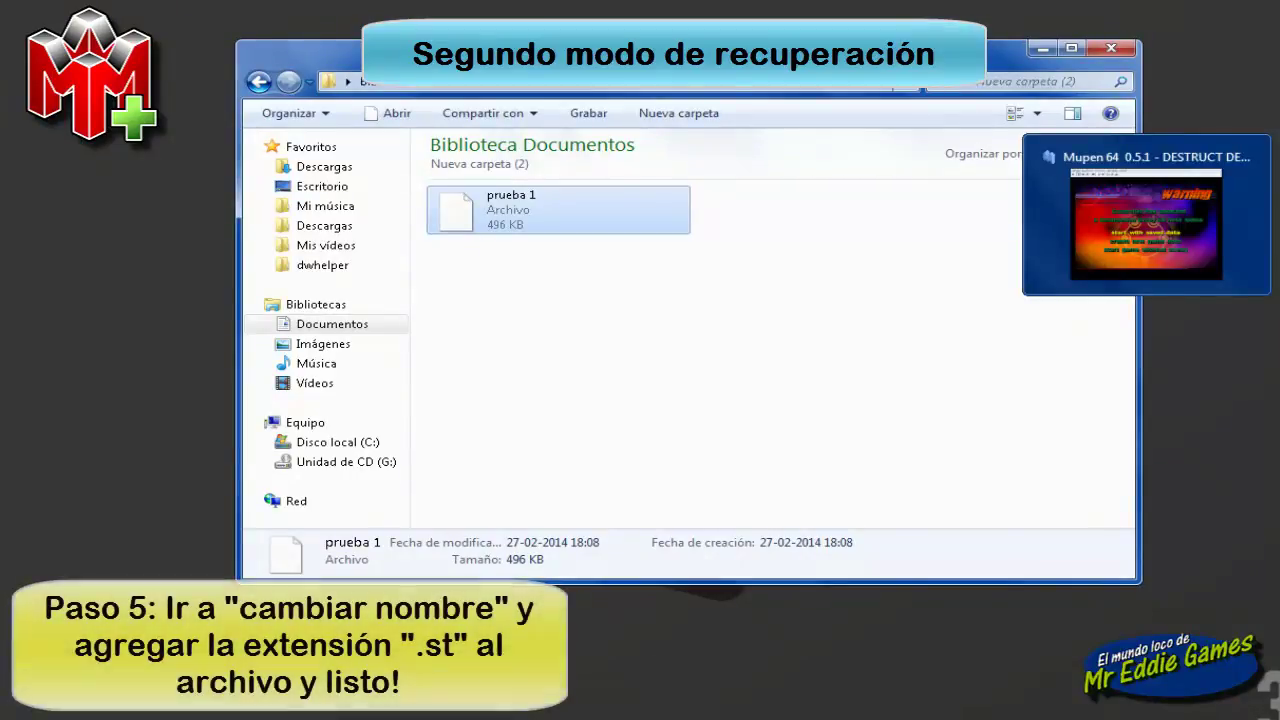
right_click(514, 228)
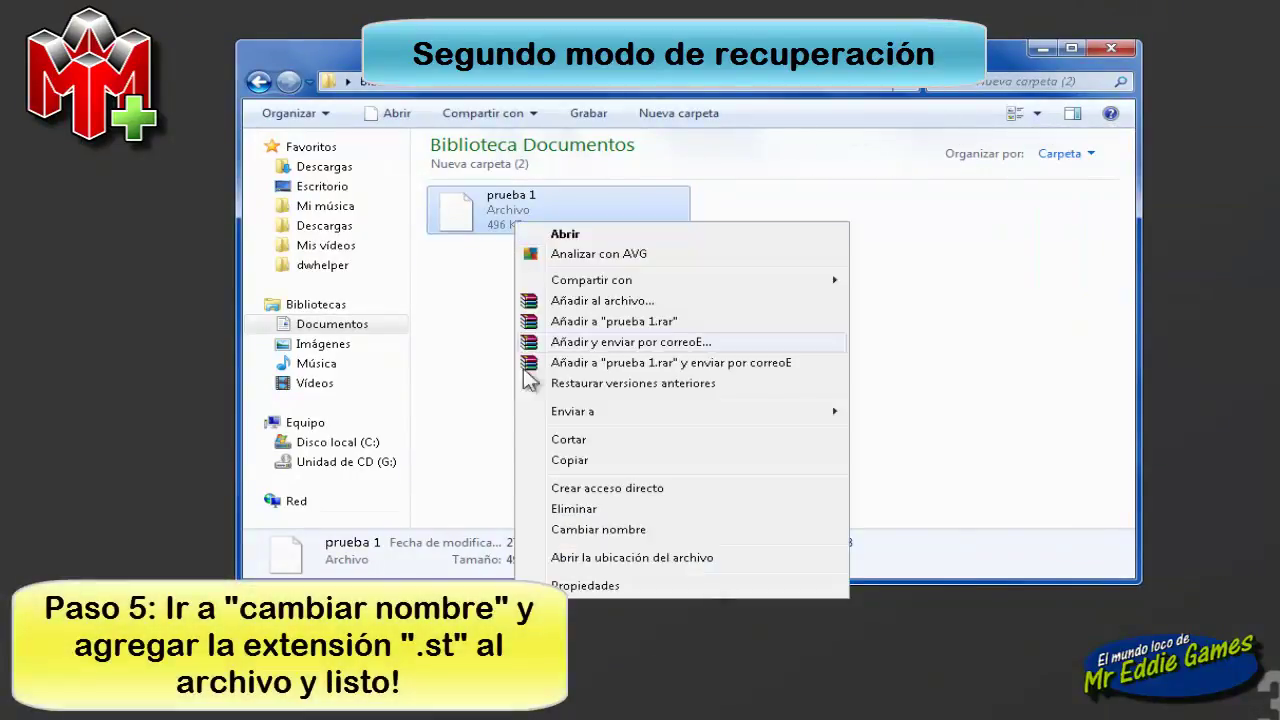
click(589, 608)
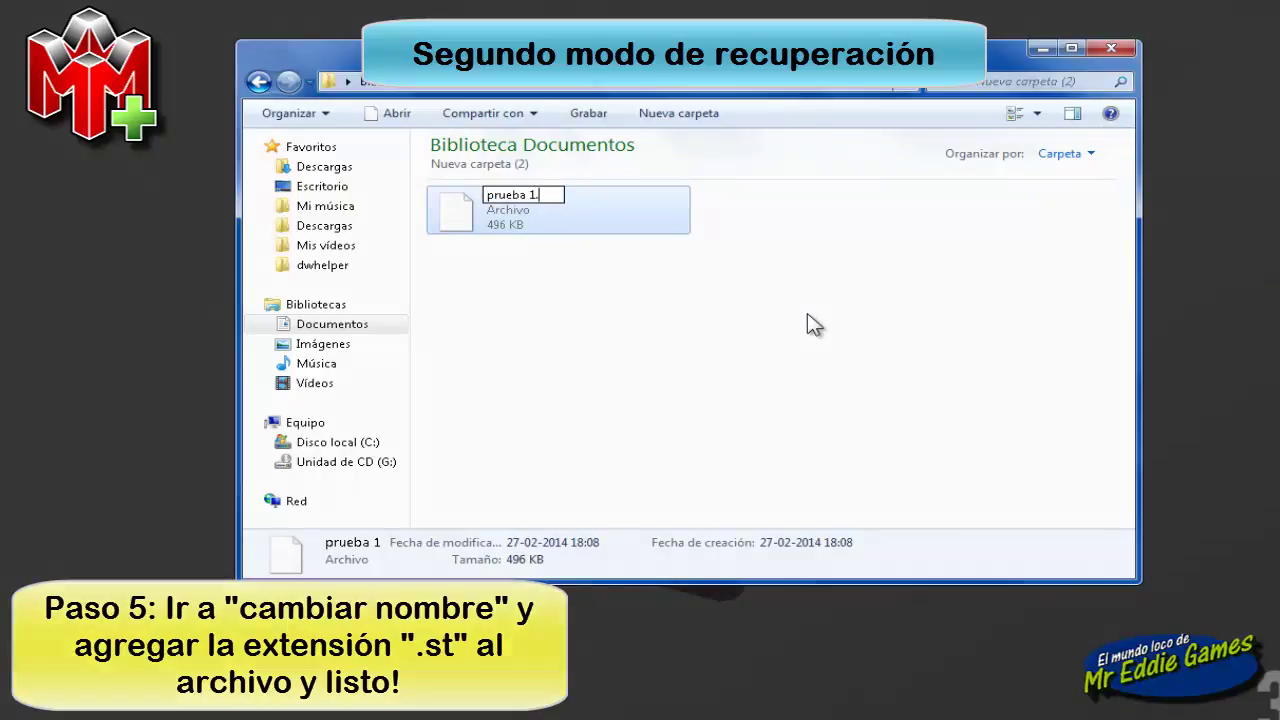
text(.st)
key(Return)
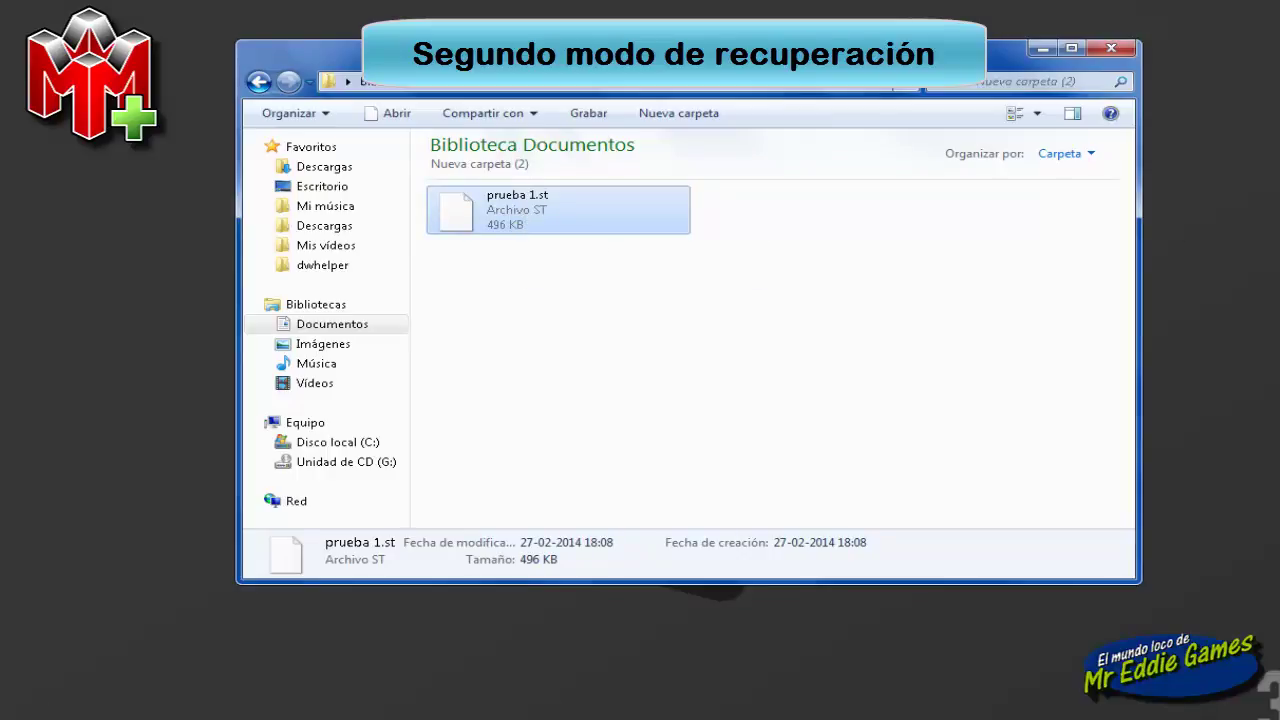
- Switch to Mupen 64, check prueba 1.st in the Cargar Como dialog by selecting it, and cancel without loading
mouse_move(1147, 220)
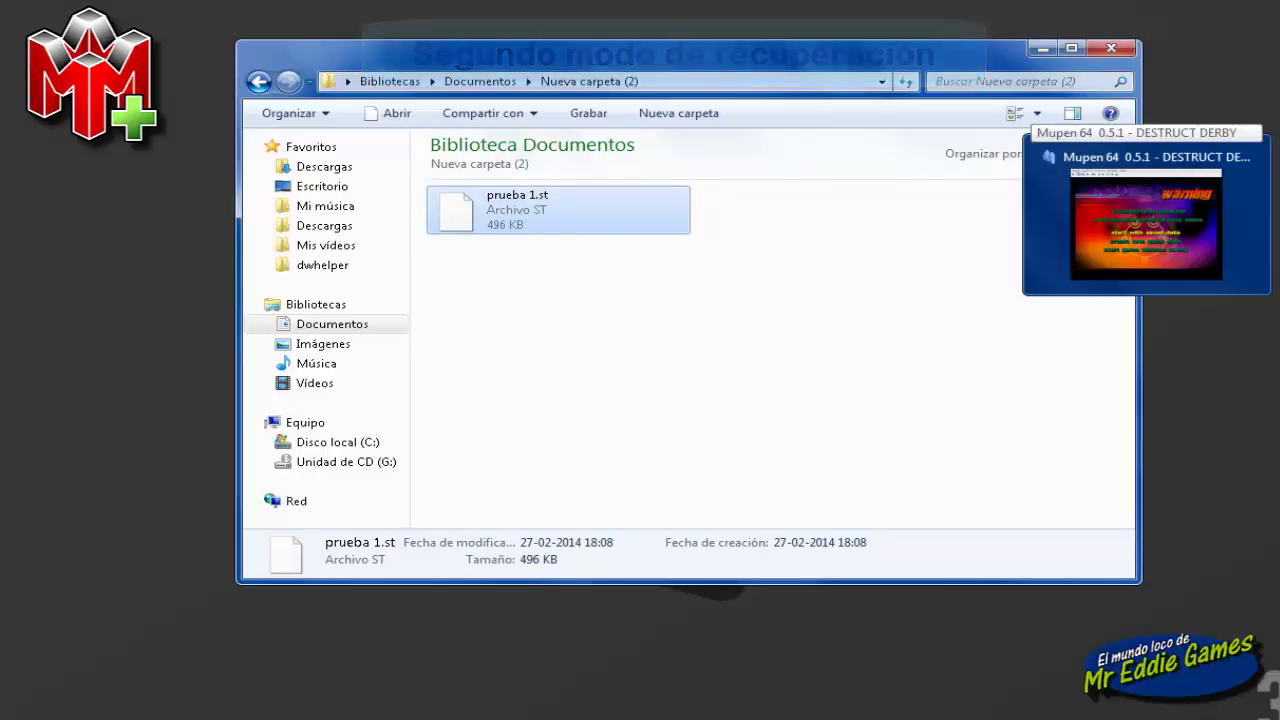
click(1147, 220)
click(209, 50)
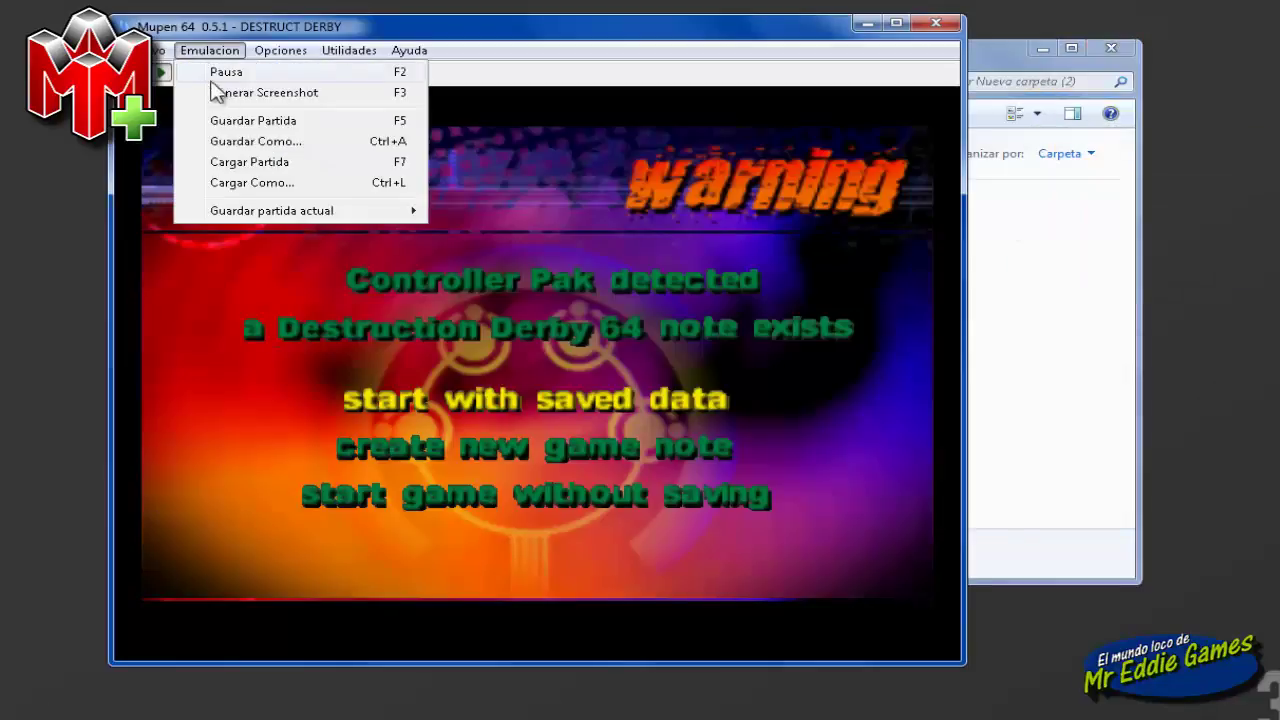
click(240, 182)
click(449, 262)
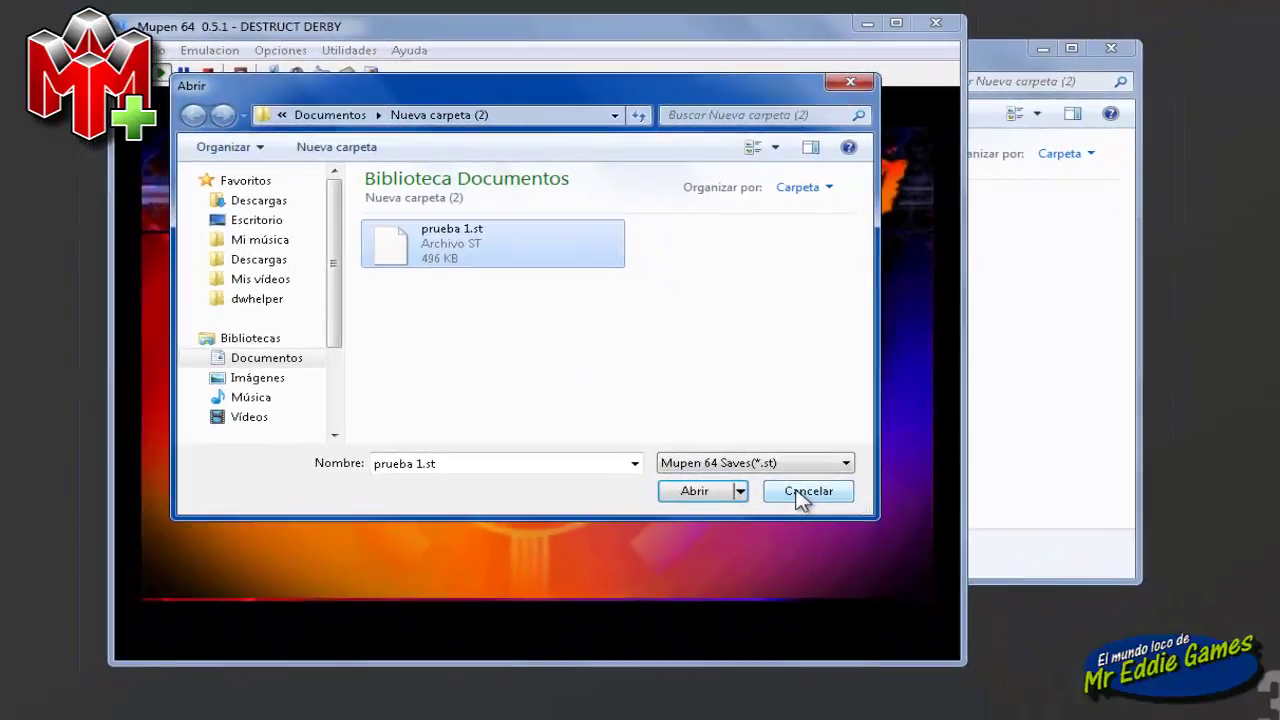
click(865, 537)
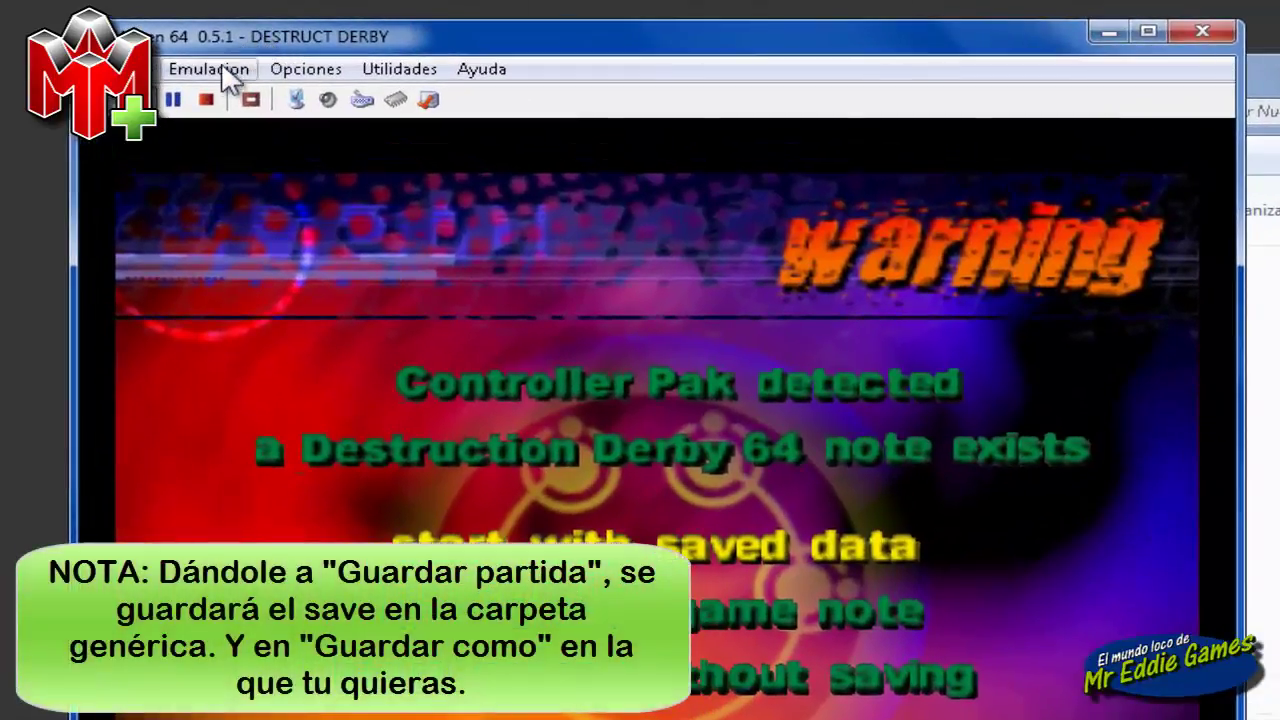
- Review the Mupen 64 save and load commands, then minimize the emulator and the Nueva carpeta (2) window
click(209, 50)
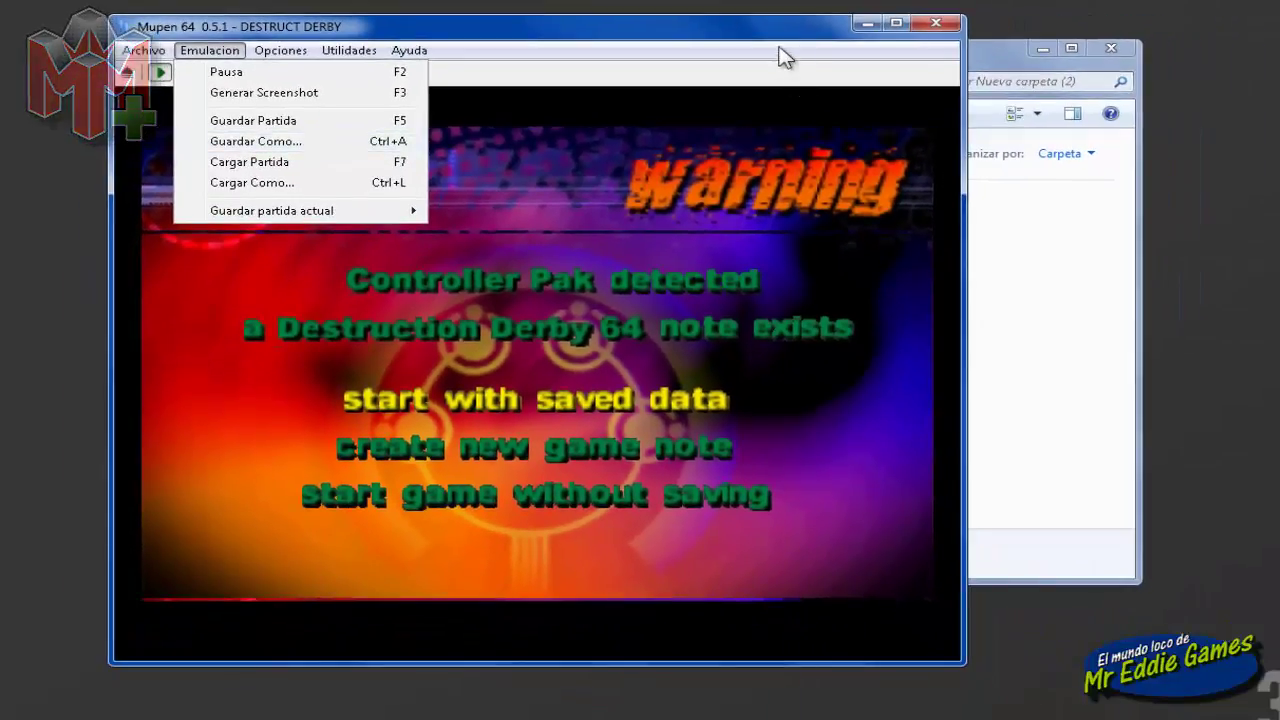
click(785, 38)
click(865, 23)
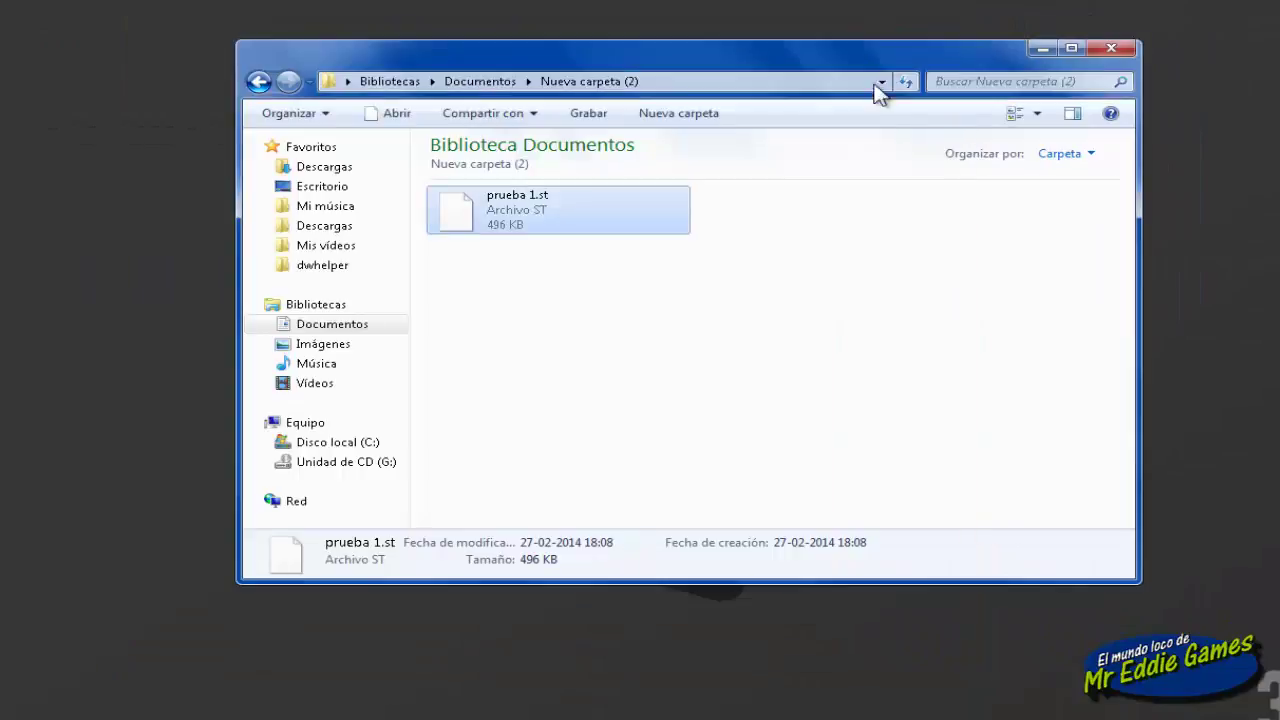
click(1039, 50)
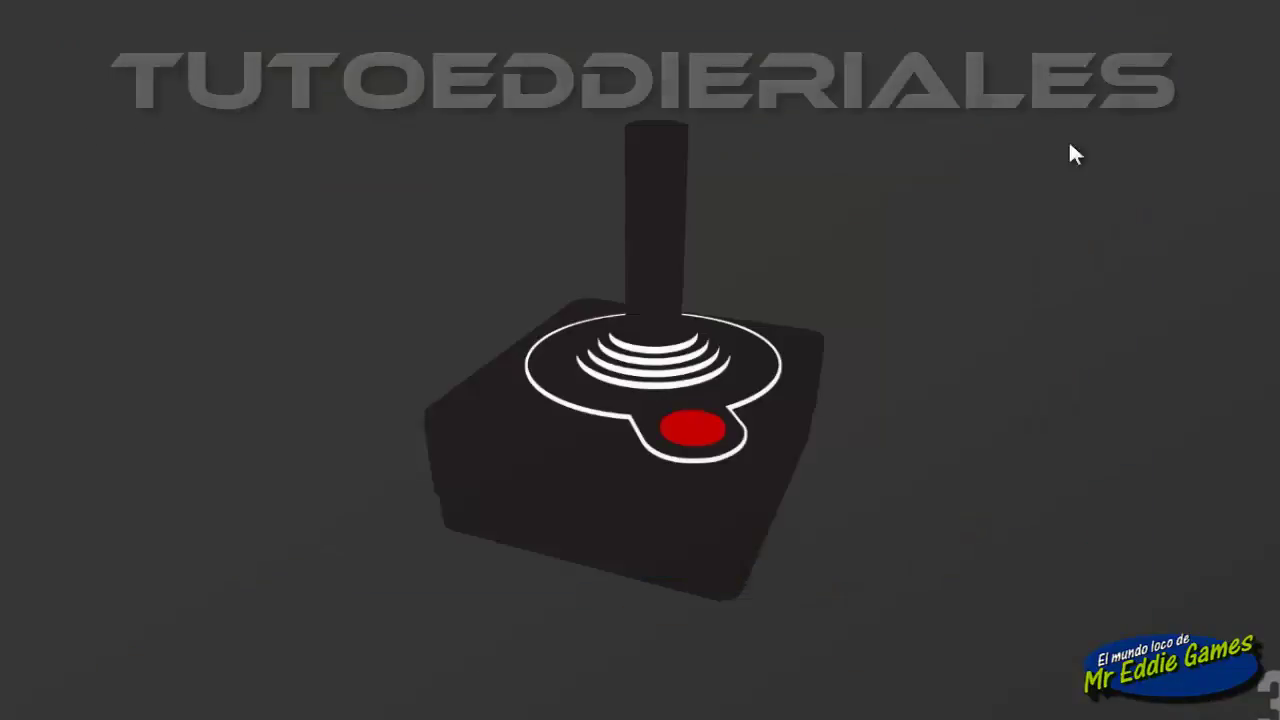